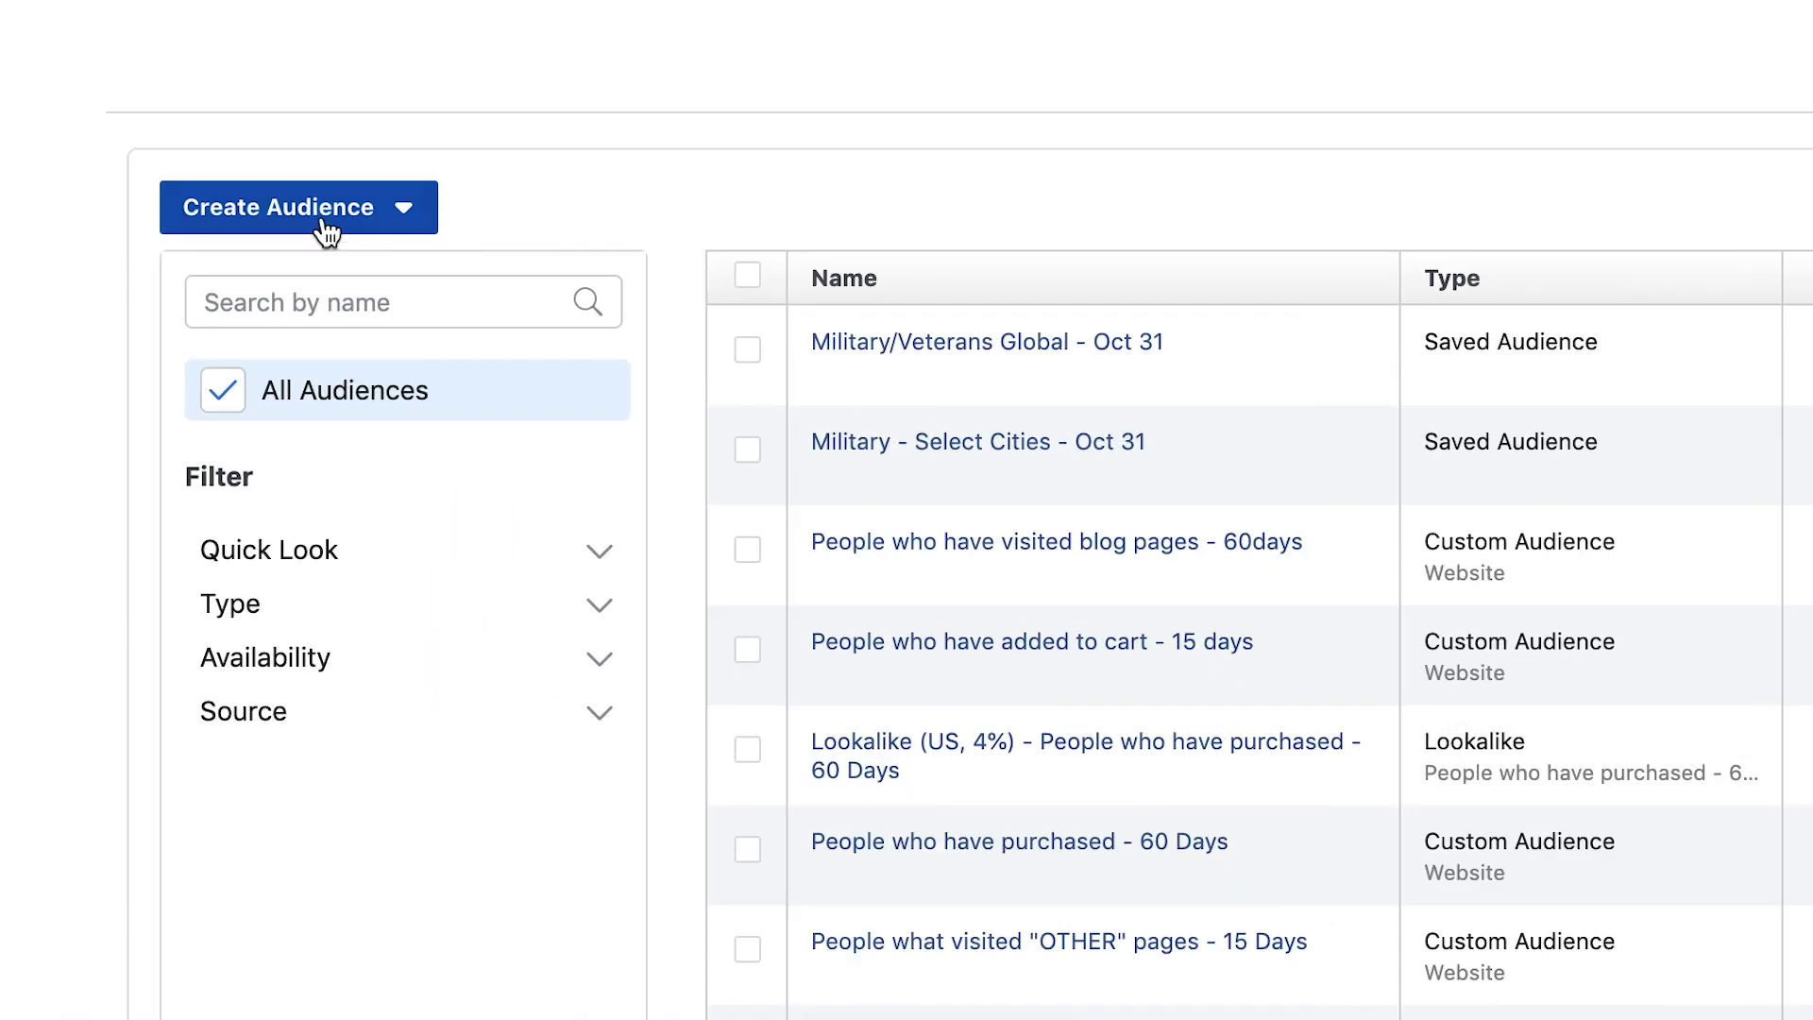
Start a new custom audience built from website visitors
left_click(319, 218)
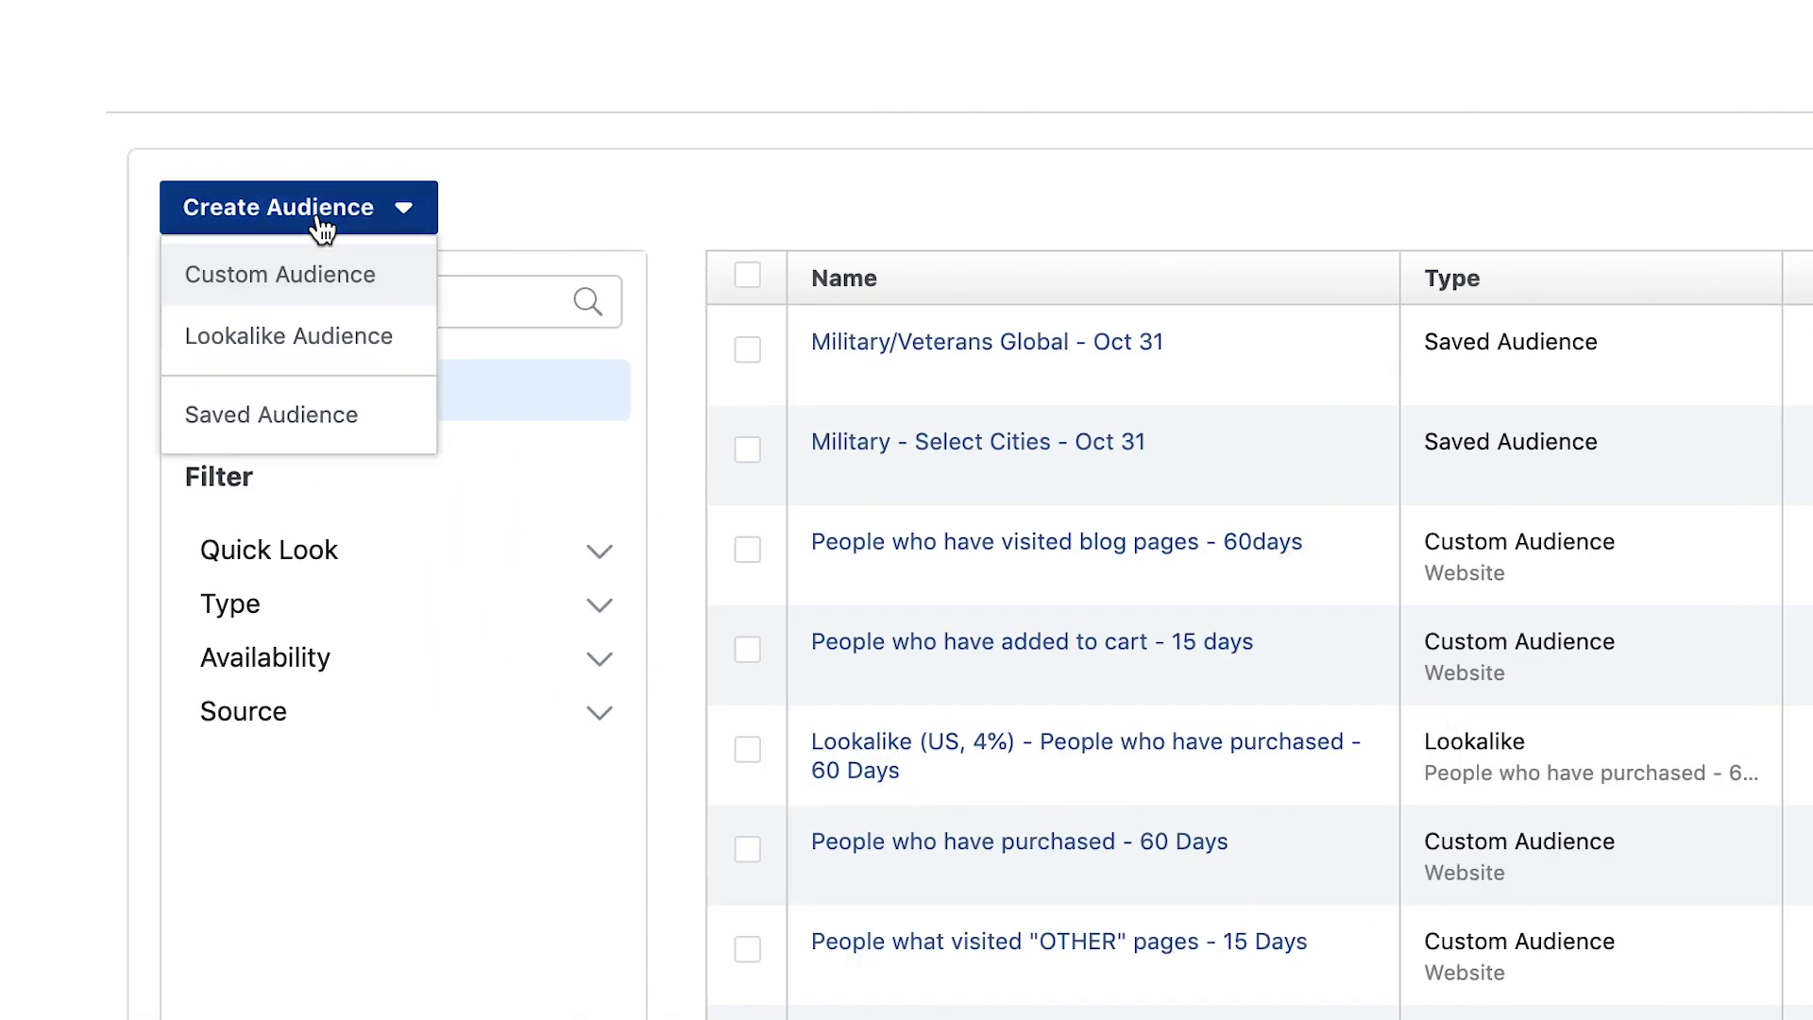
left_click(317, 278)
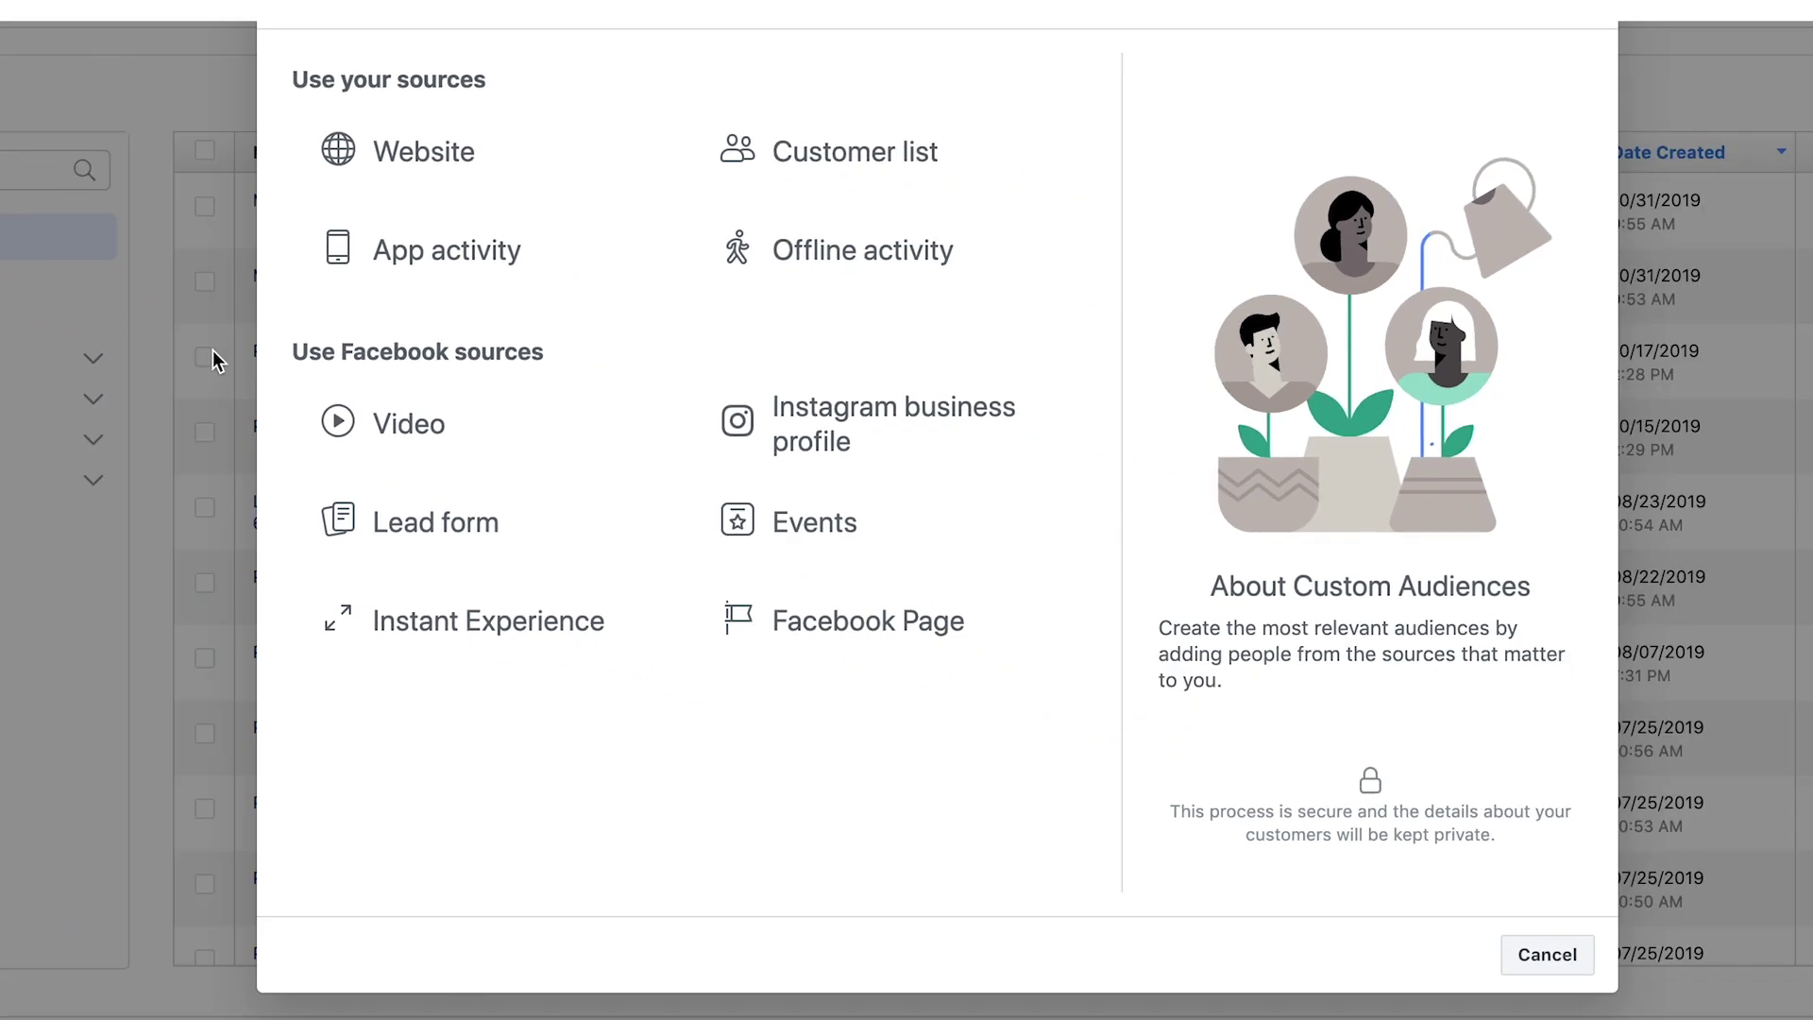
left_click(440, 173)
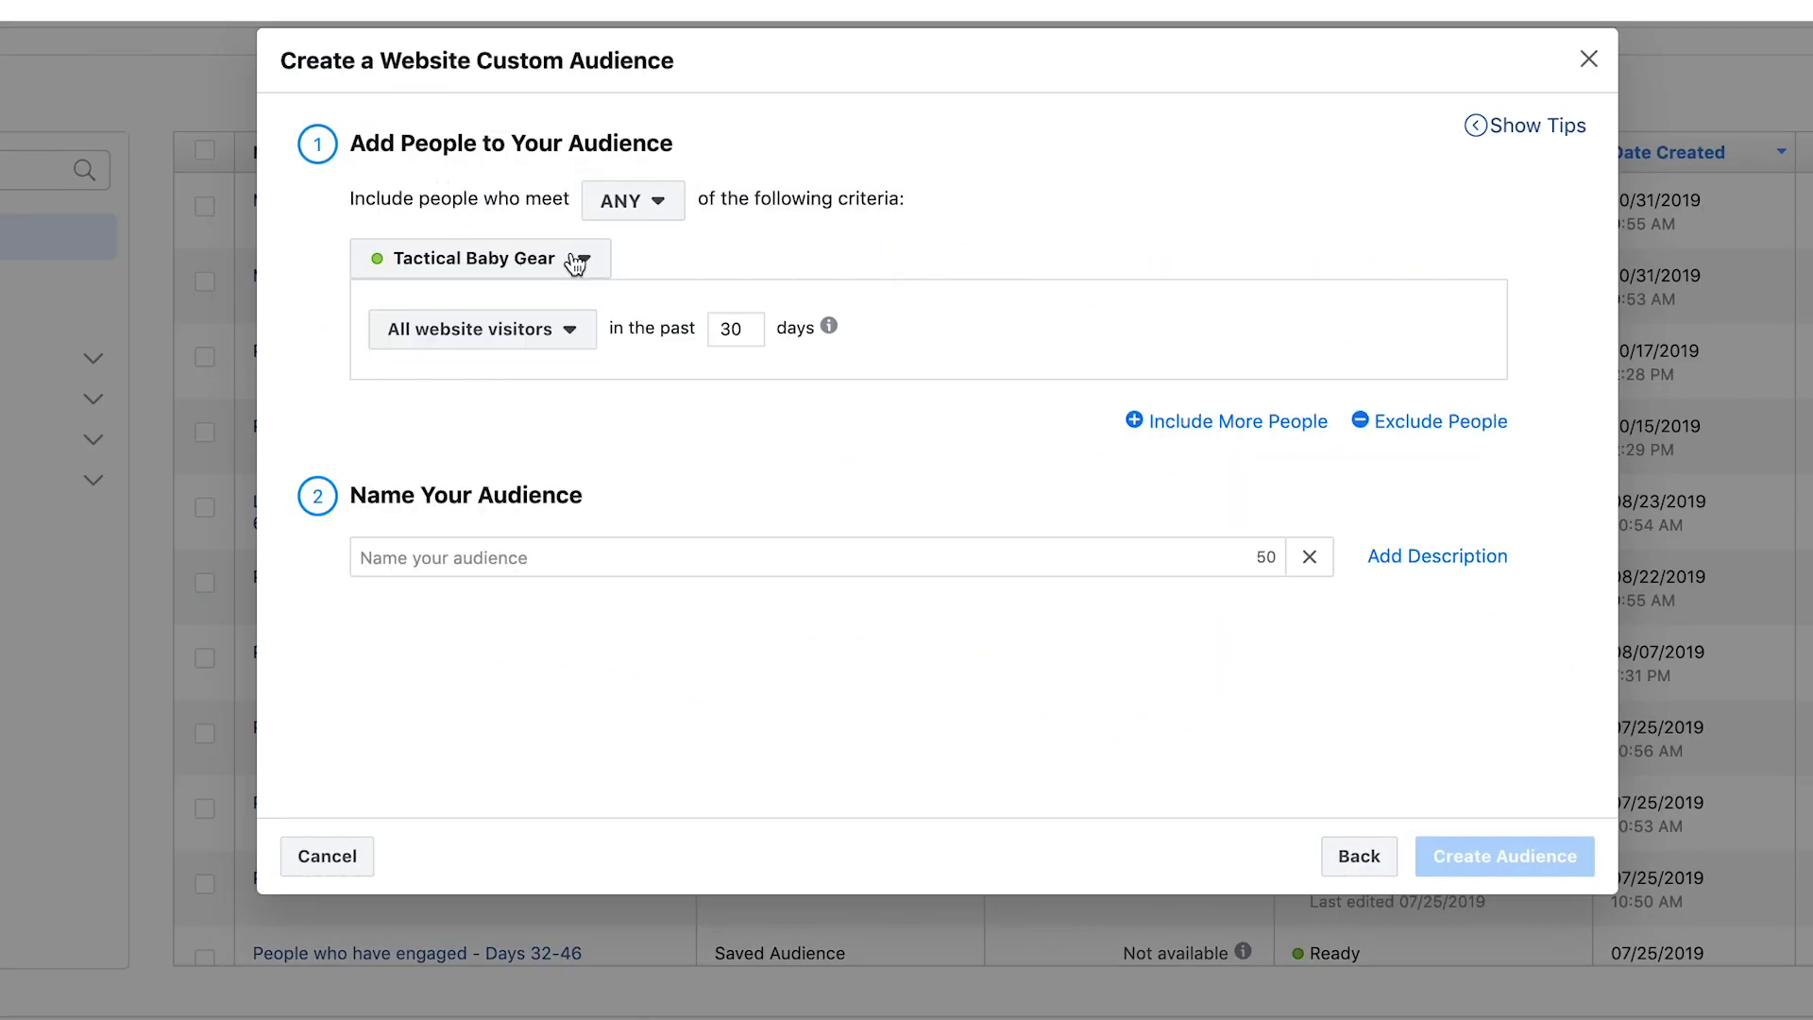
Target people who visited specific web pages whose URL contains /thank_you
left_click(575, 326)
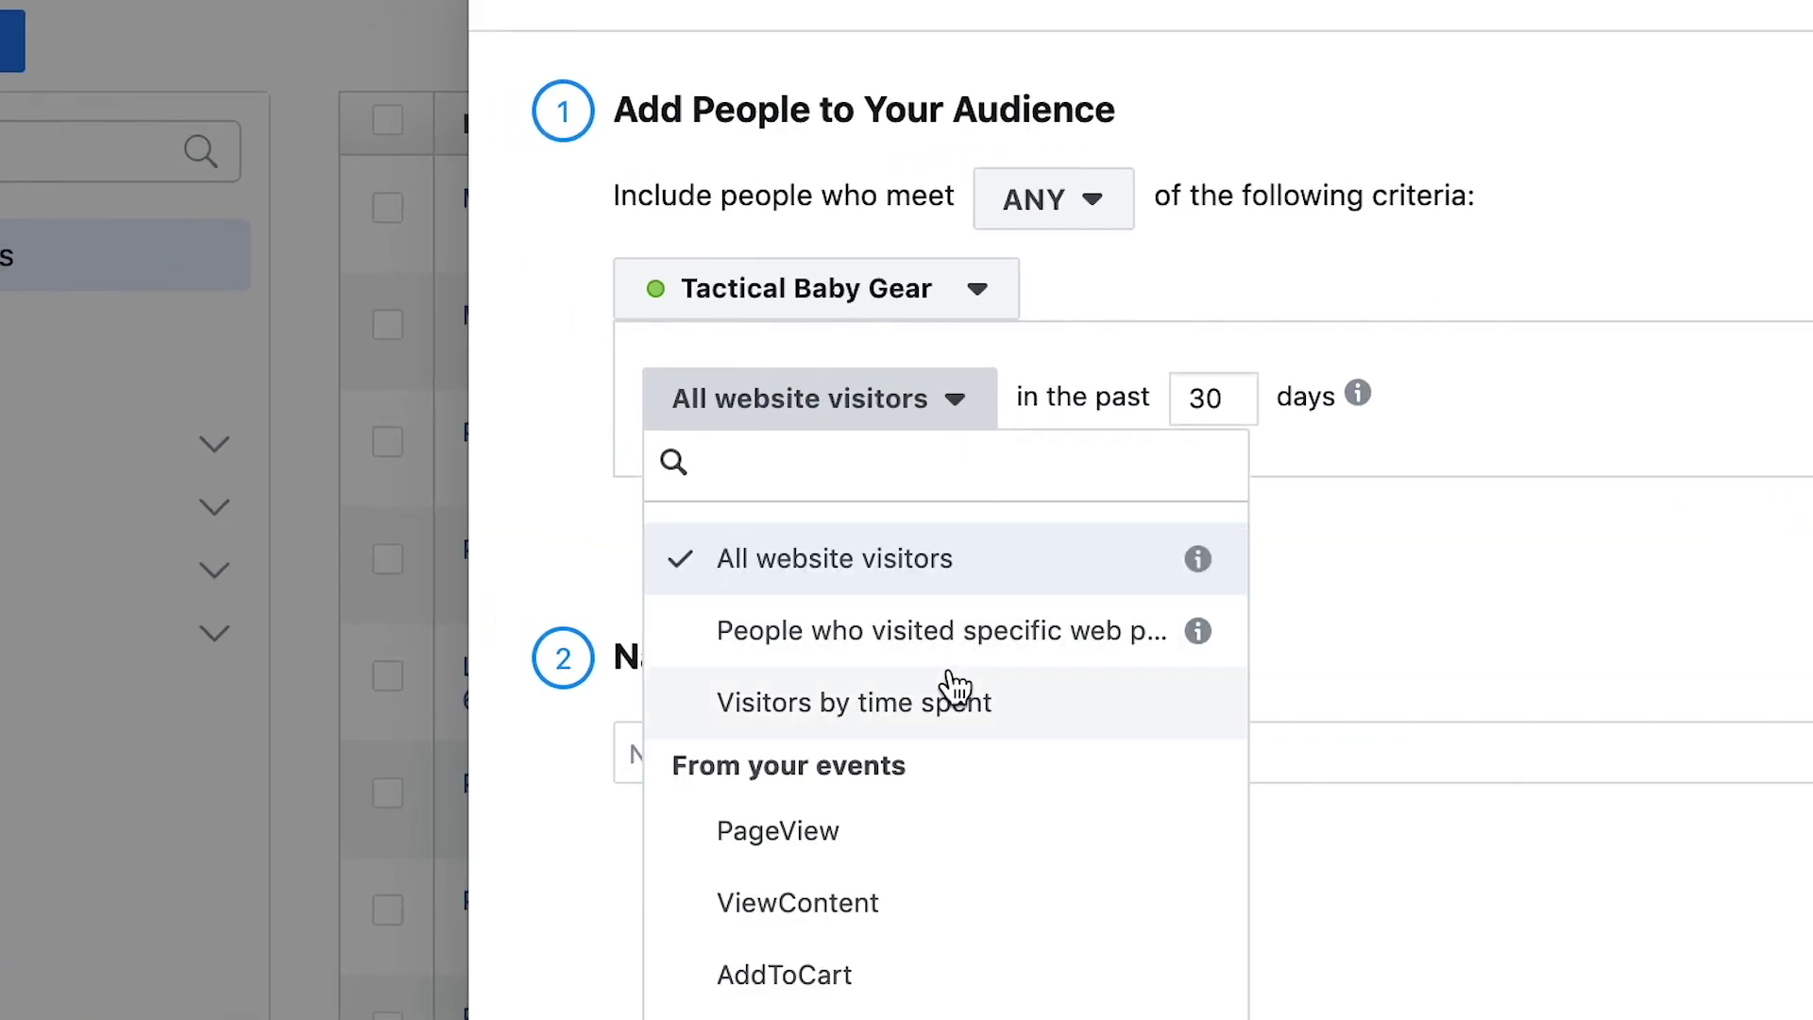
scroll(863, 840, "down", 1)
scroll(862, 849, "down", 3)
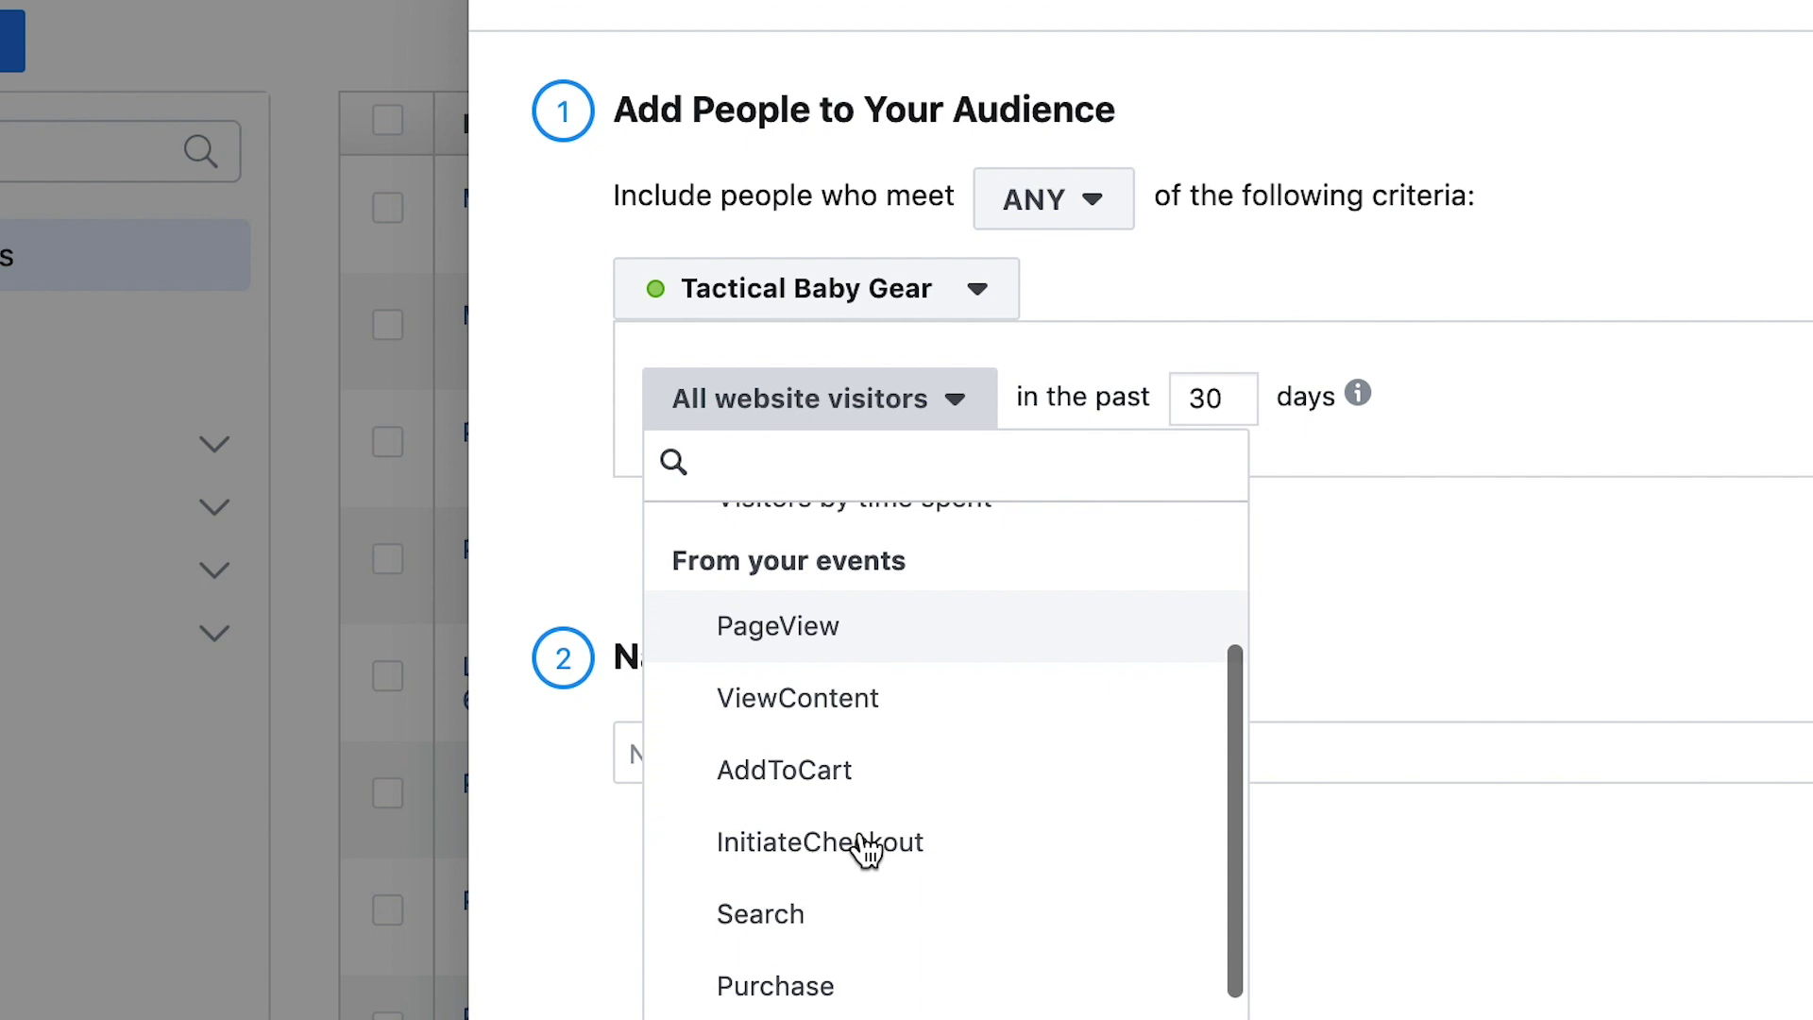
scroll(862, 867, "down", 1)
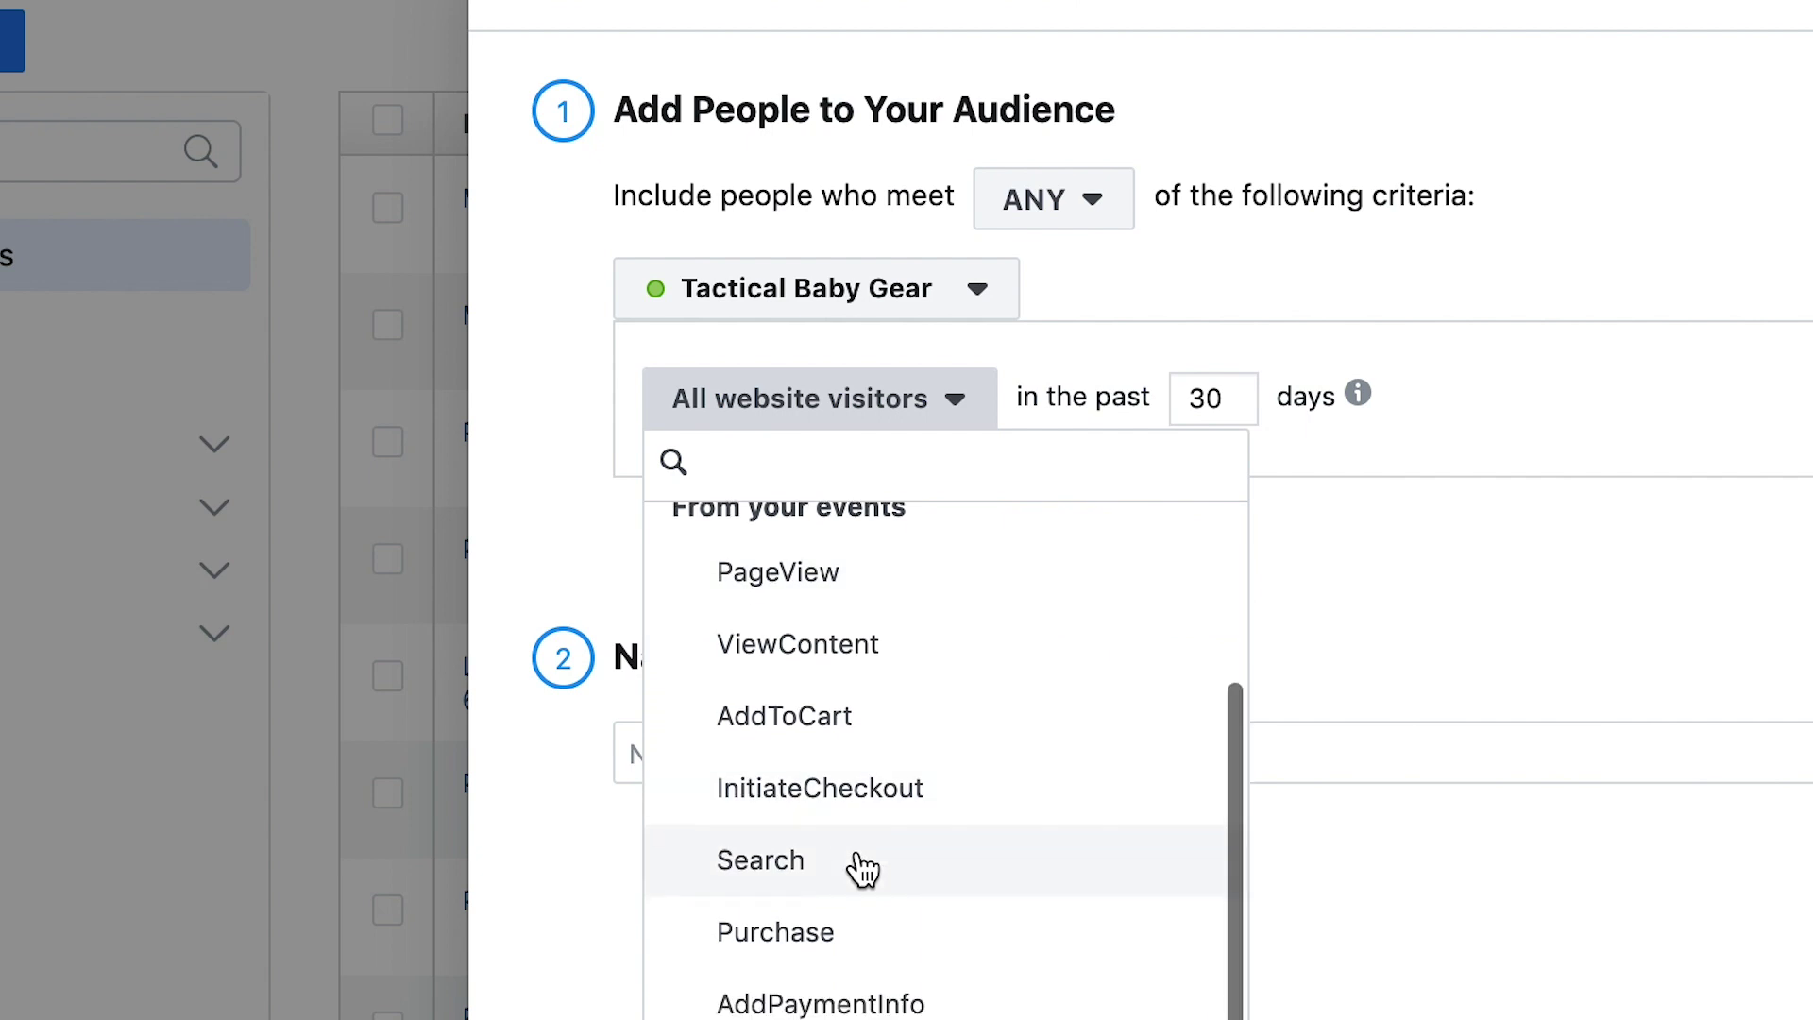
left_click(812, 933)
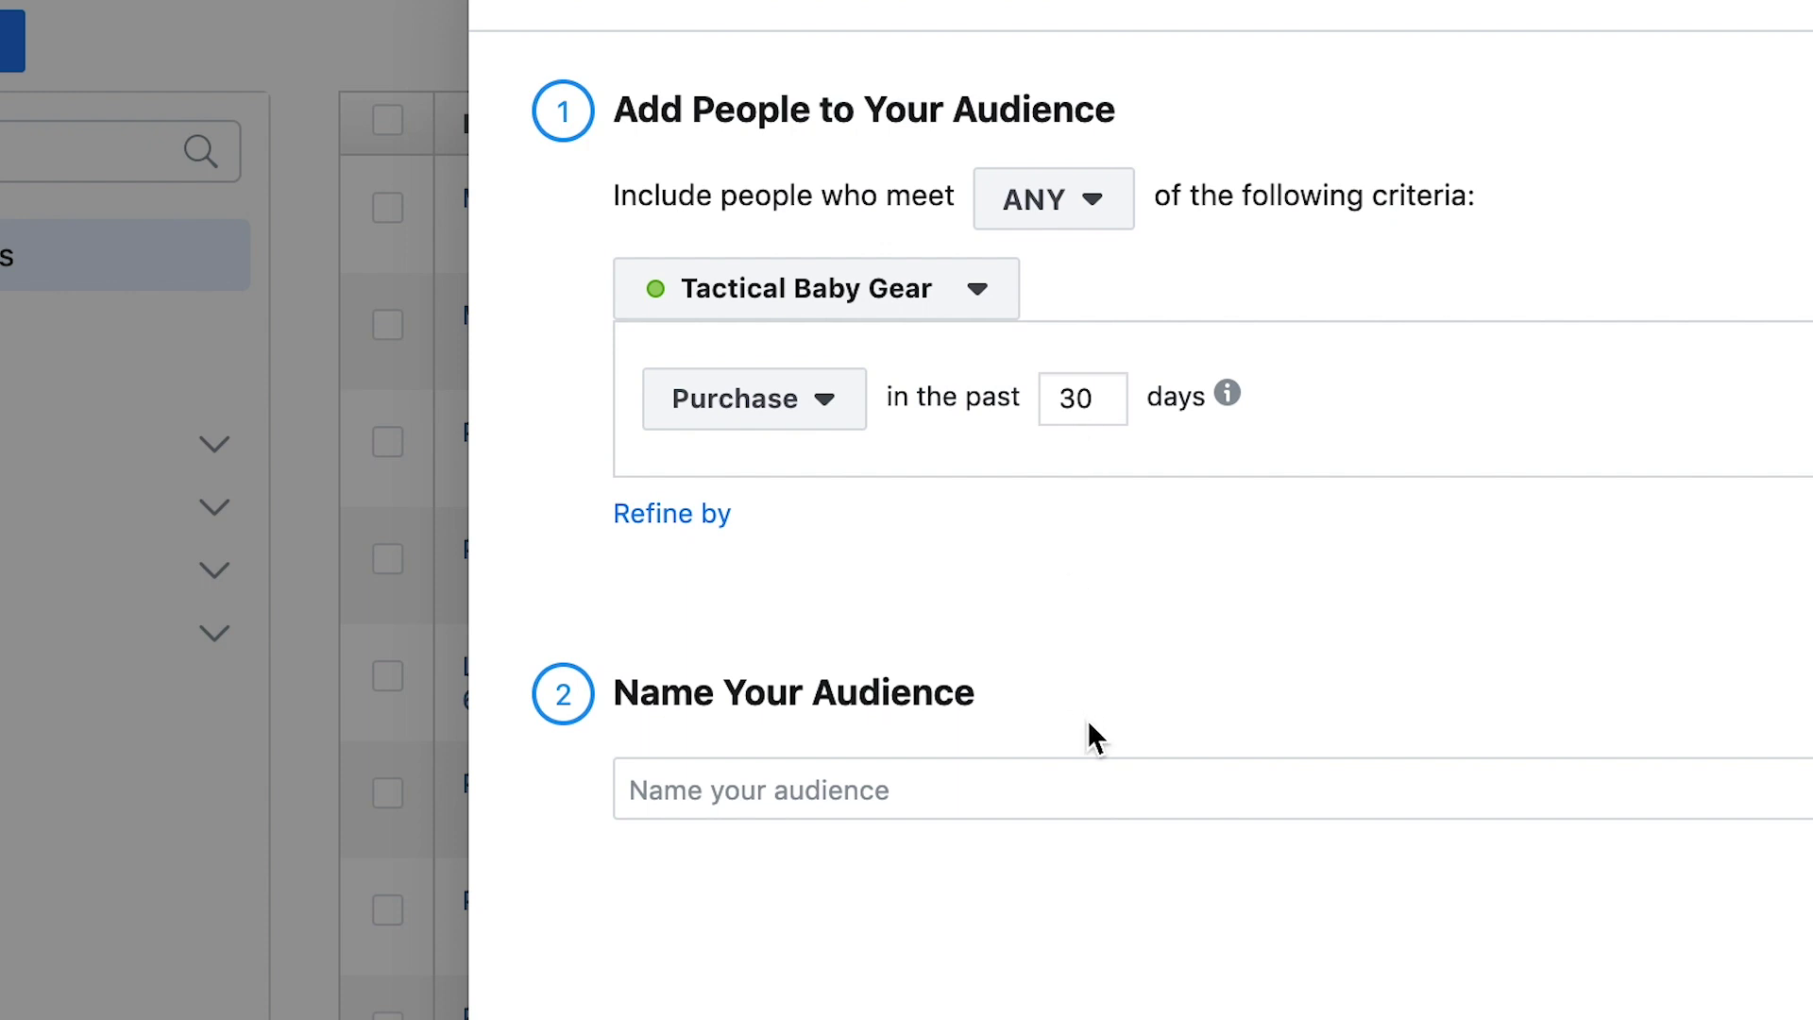
left_click(955, 389)
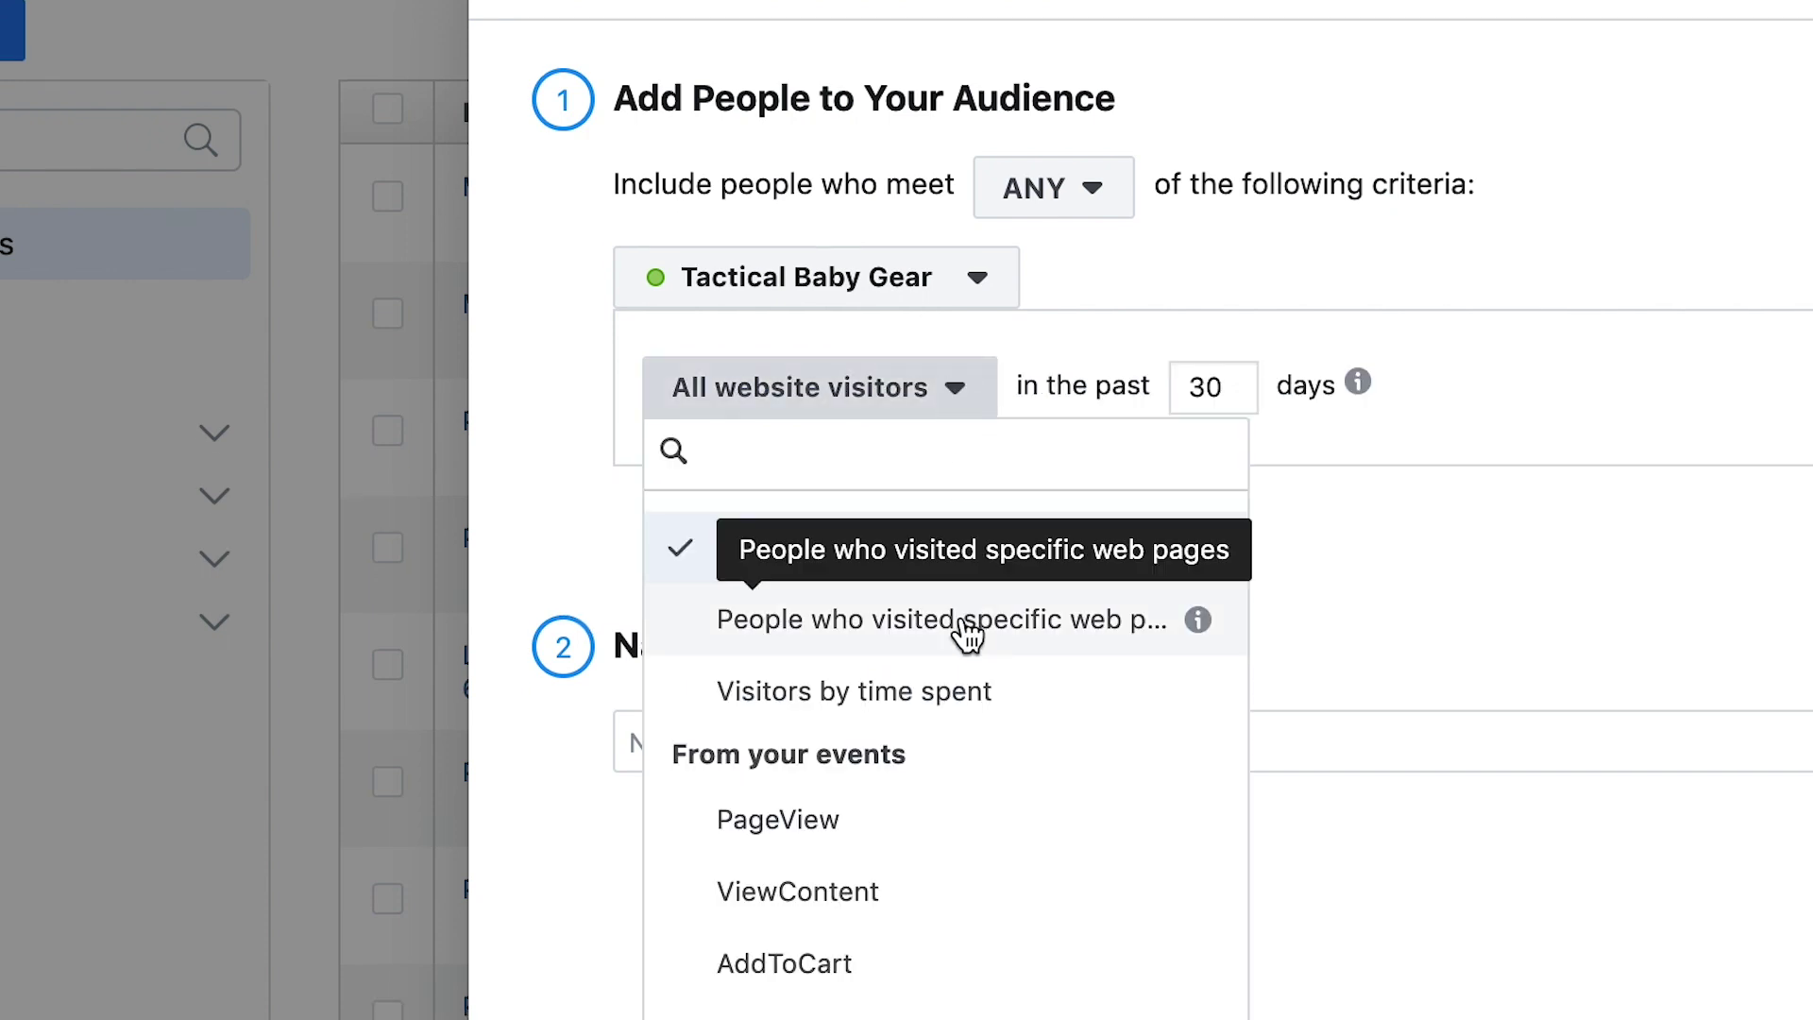
left_click(963, 625)
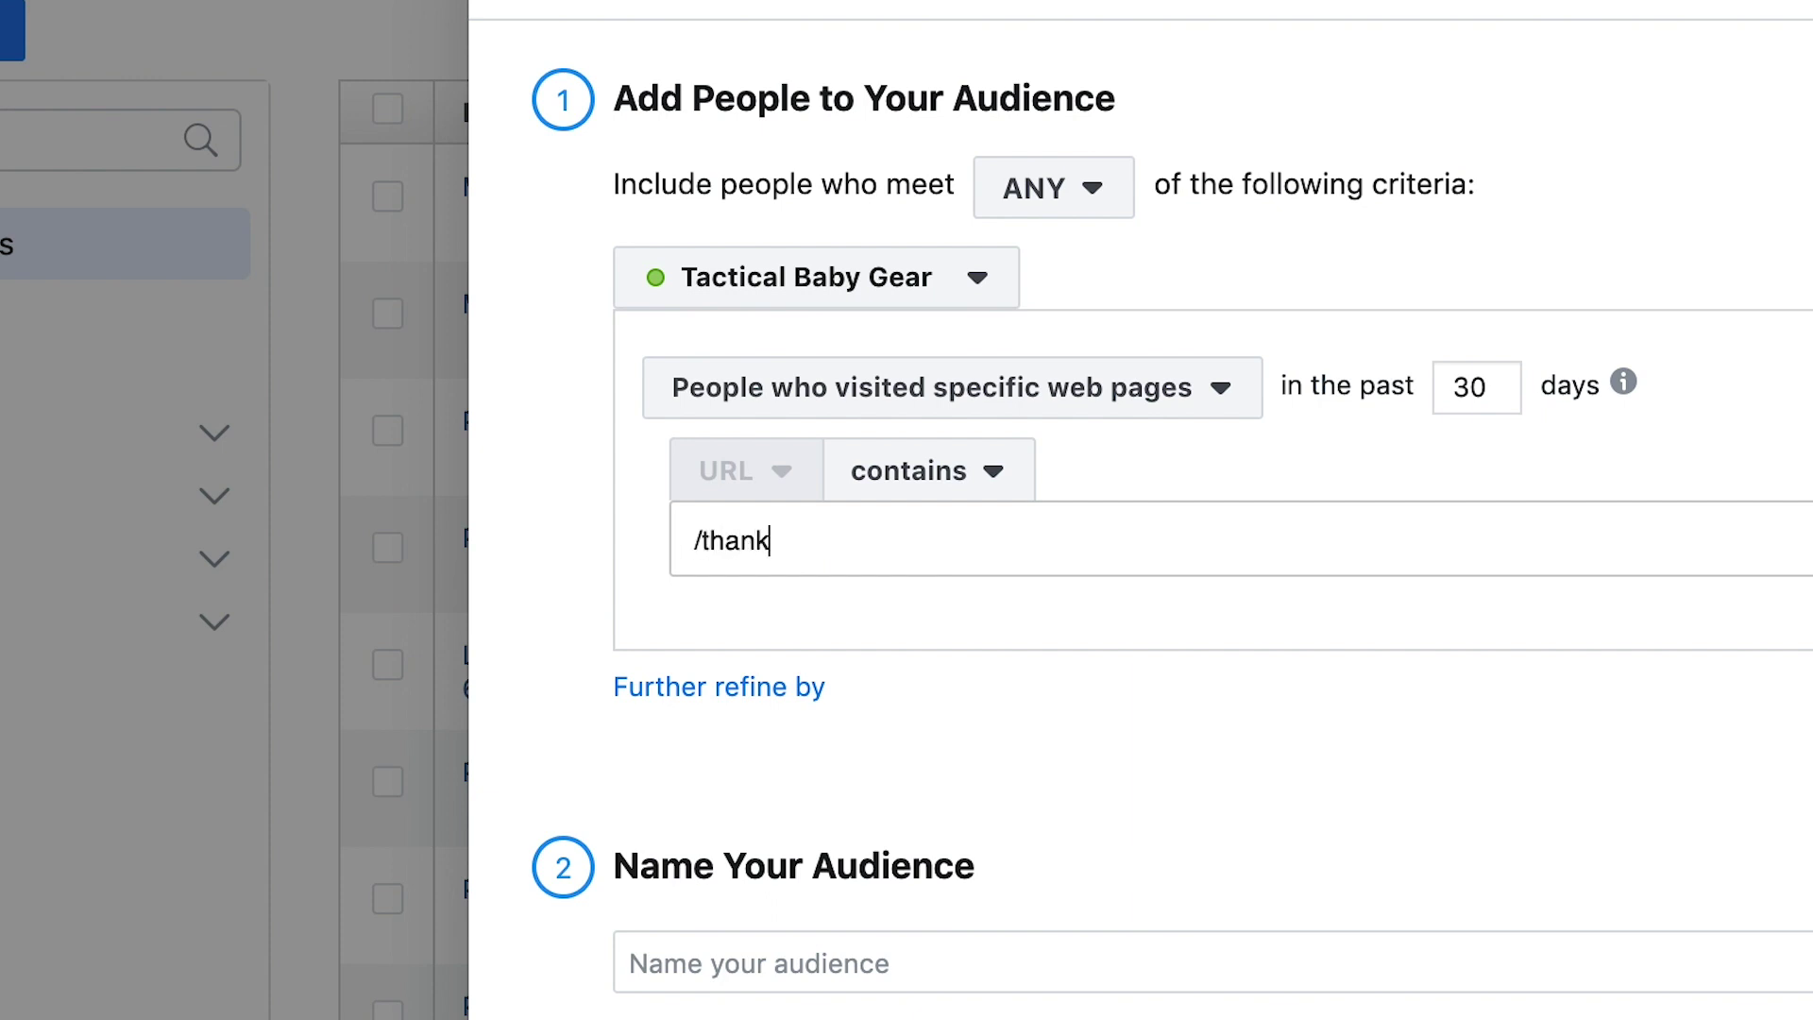
type("/thank_you")
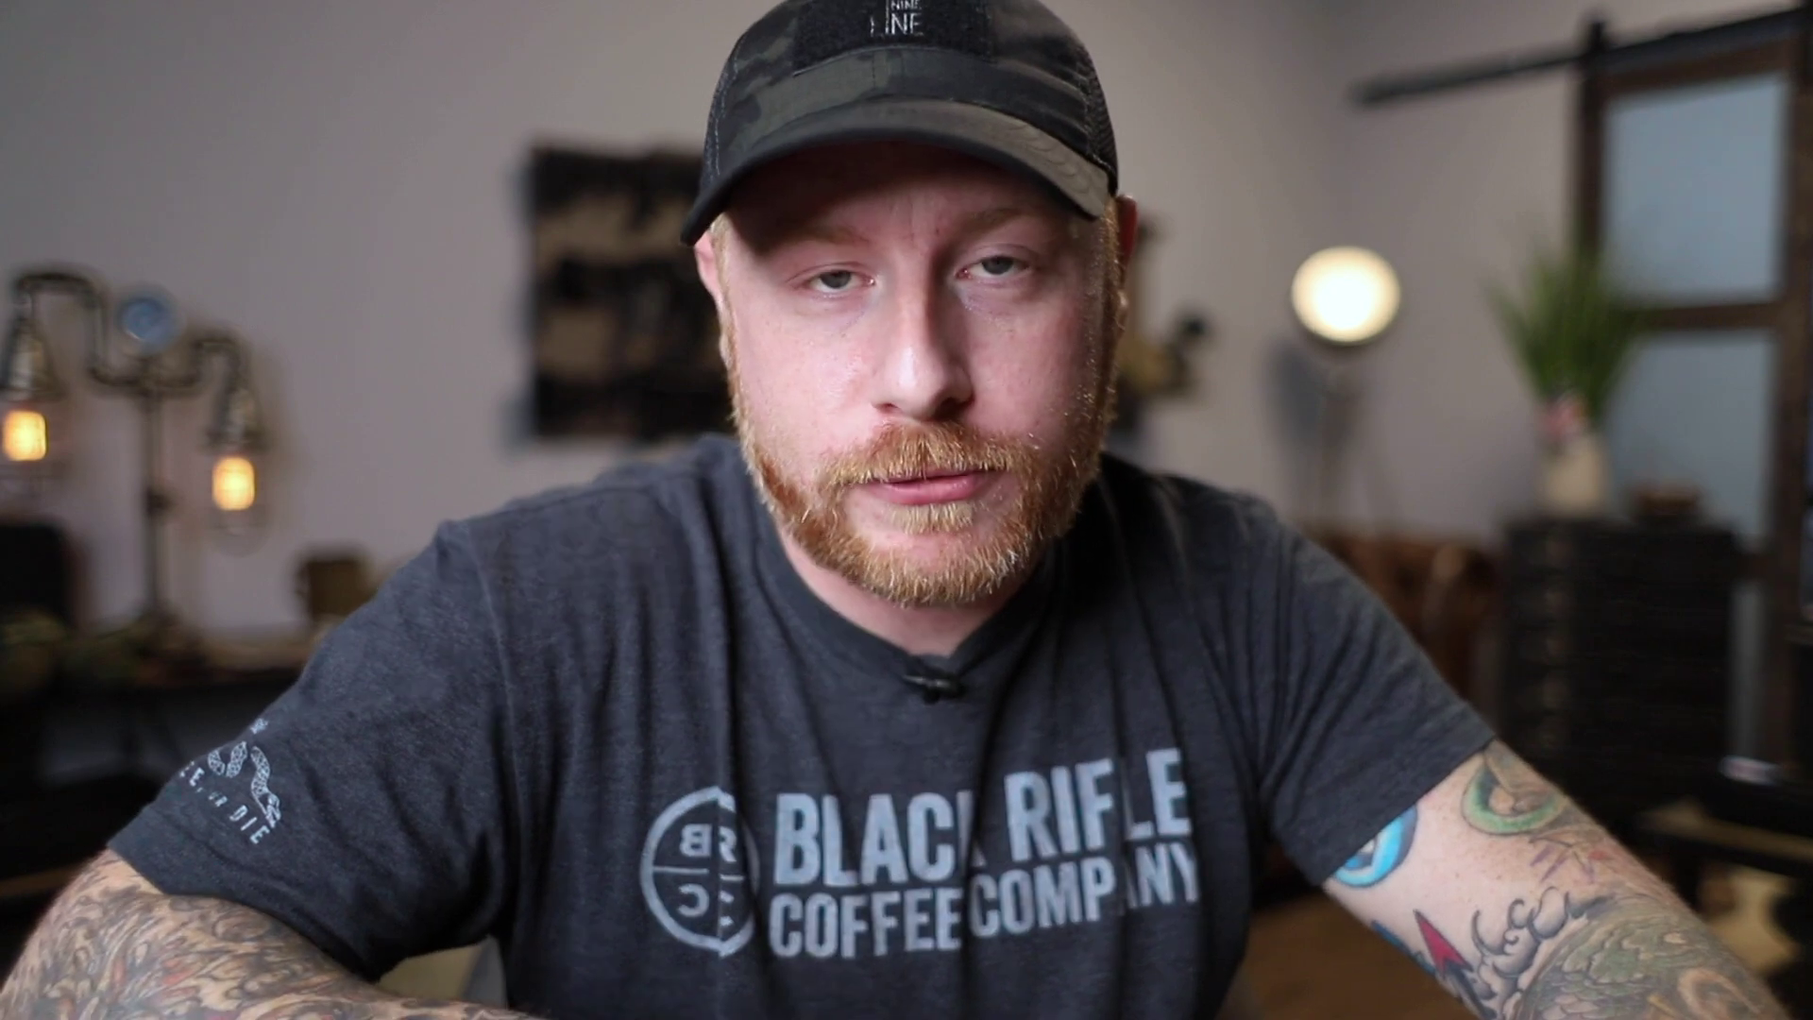
Bring up the custom audience source choices again for another audience
left_click(985, 461)
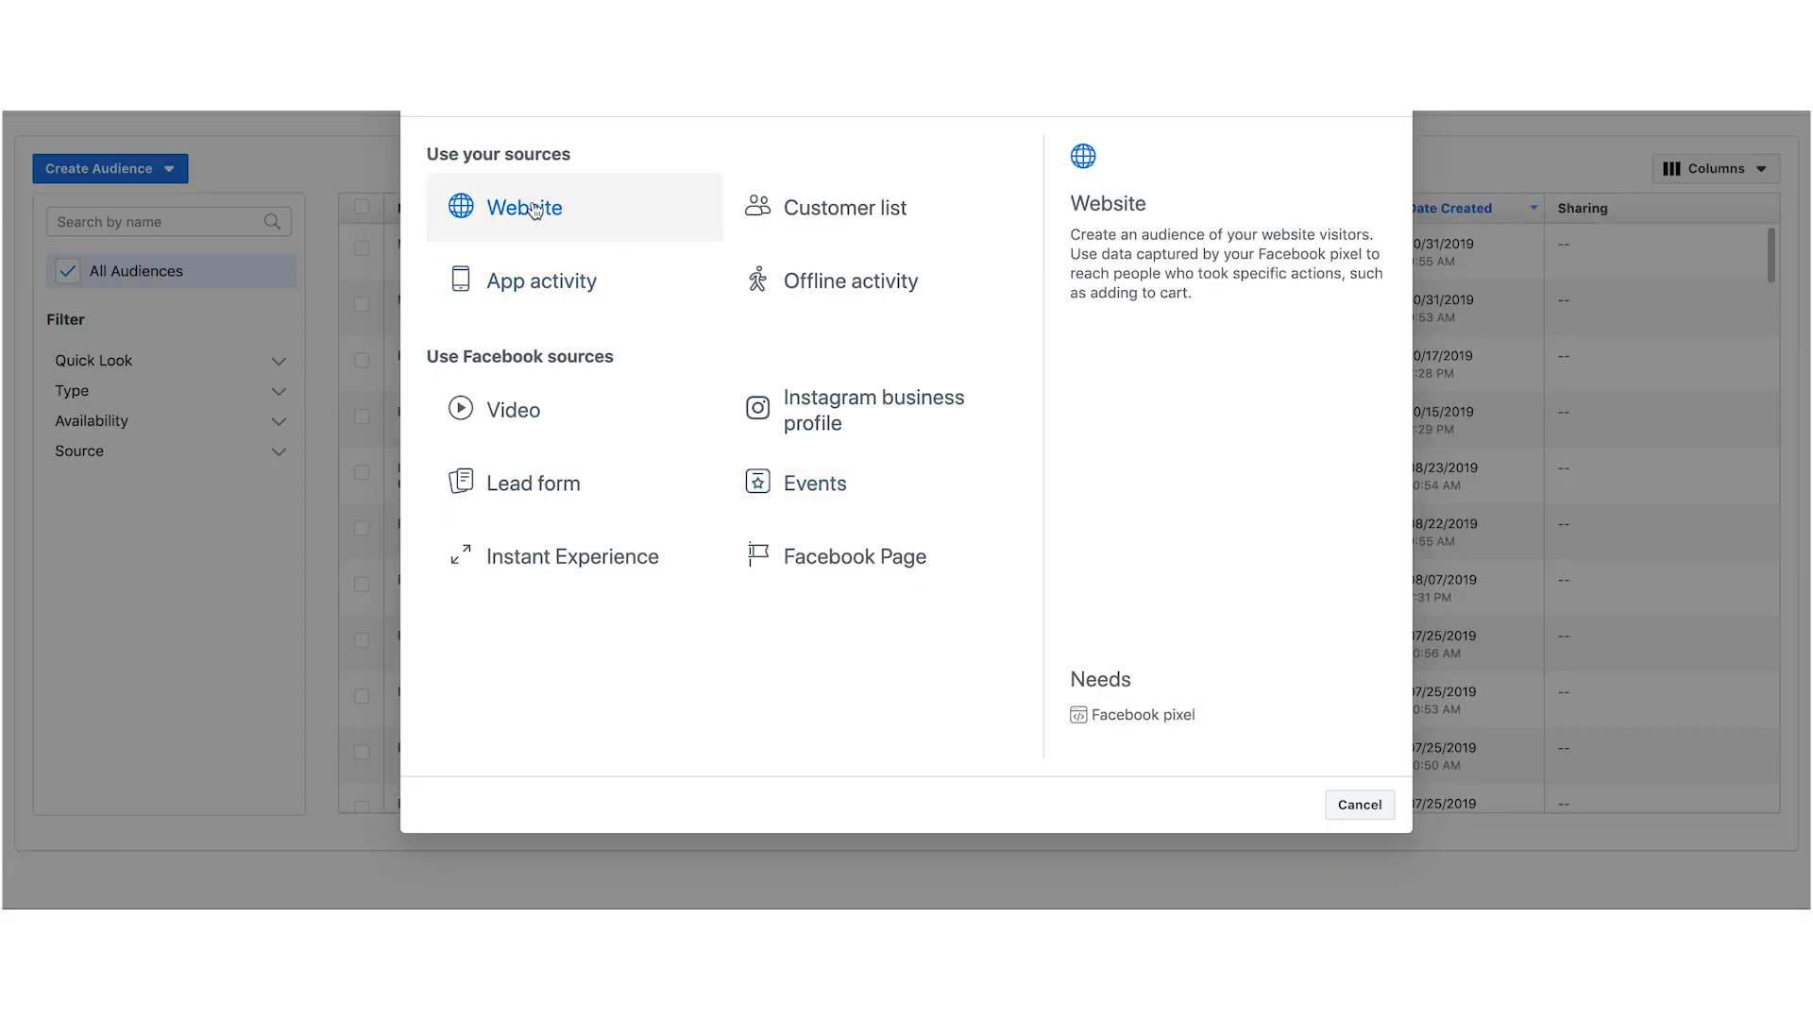
Build a website audience of InitiateCheckout visitors from the past 10 days
left_click(534, 210)
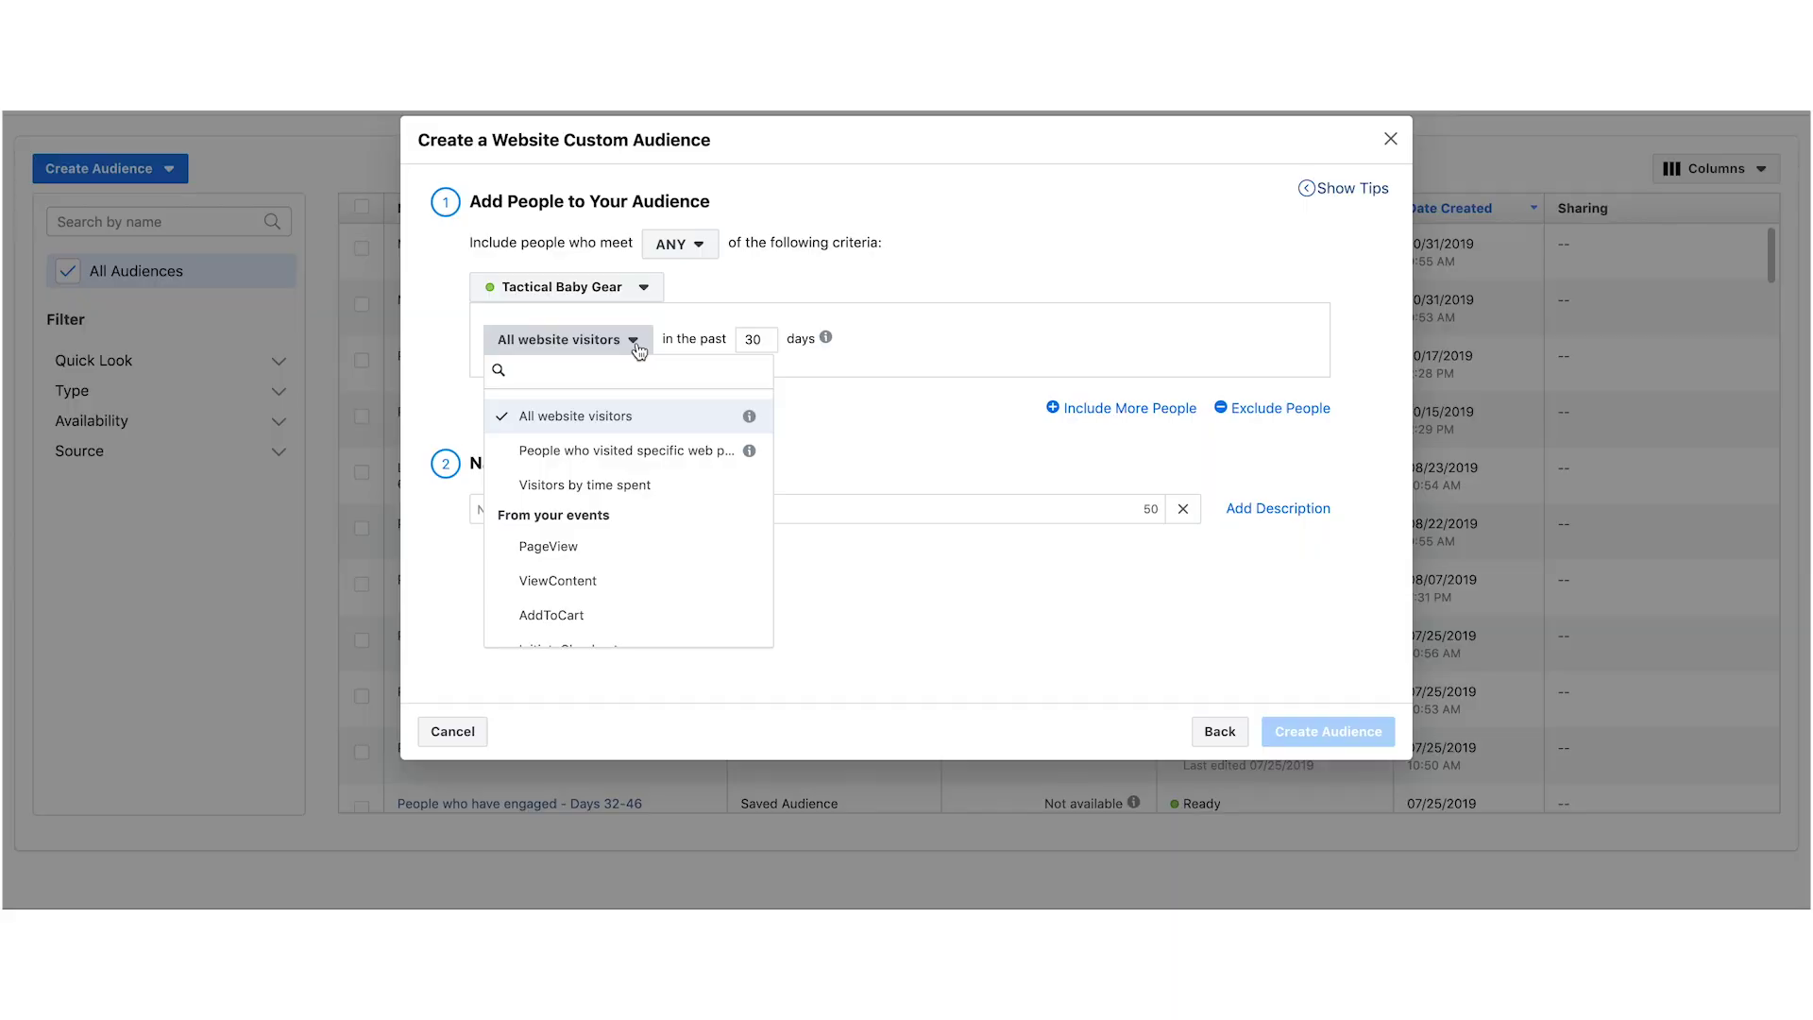
scroll(602, 571, "down", 3)
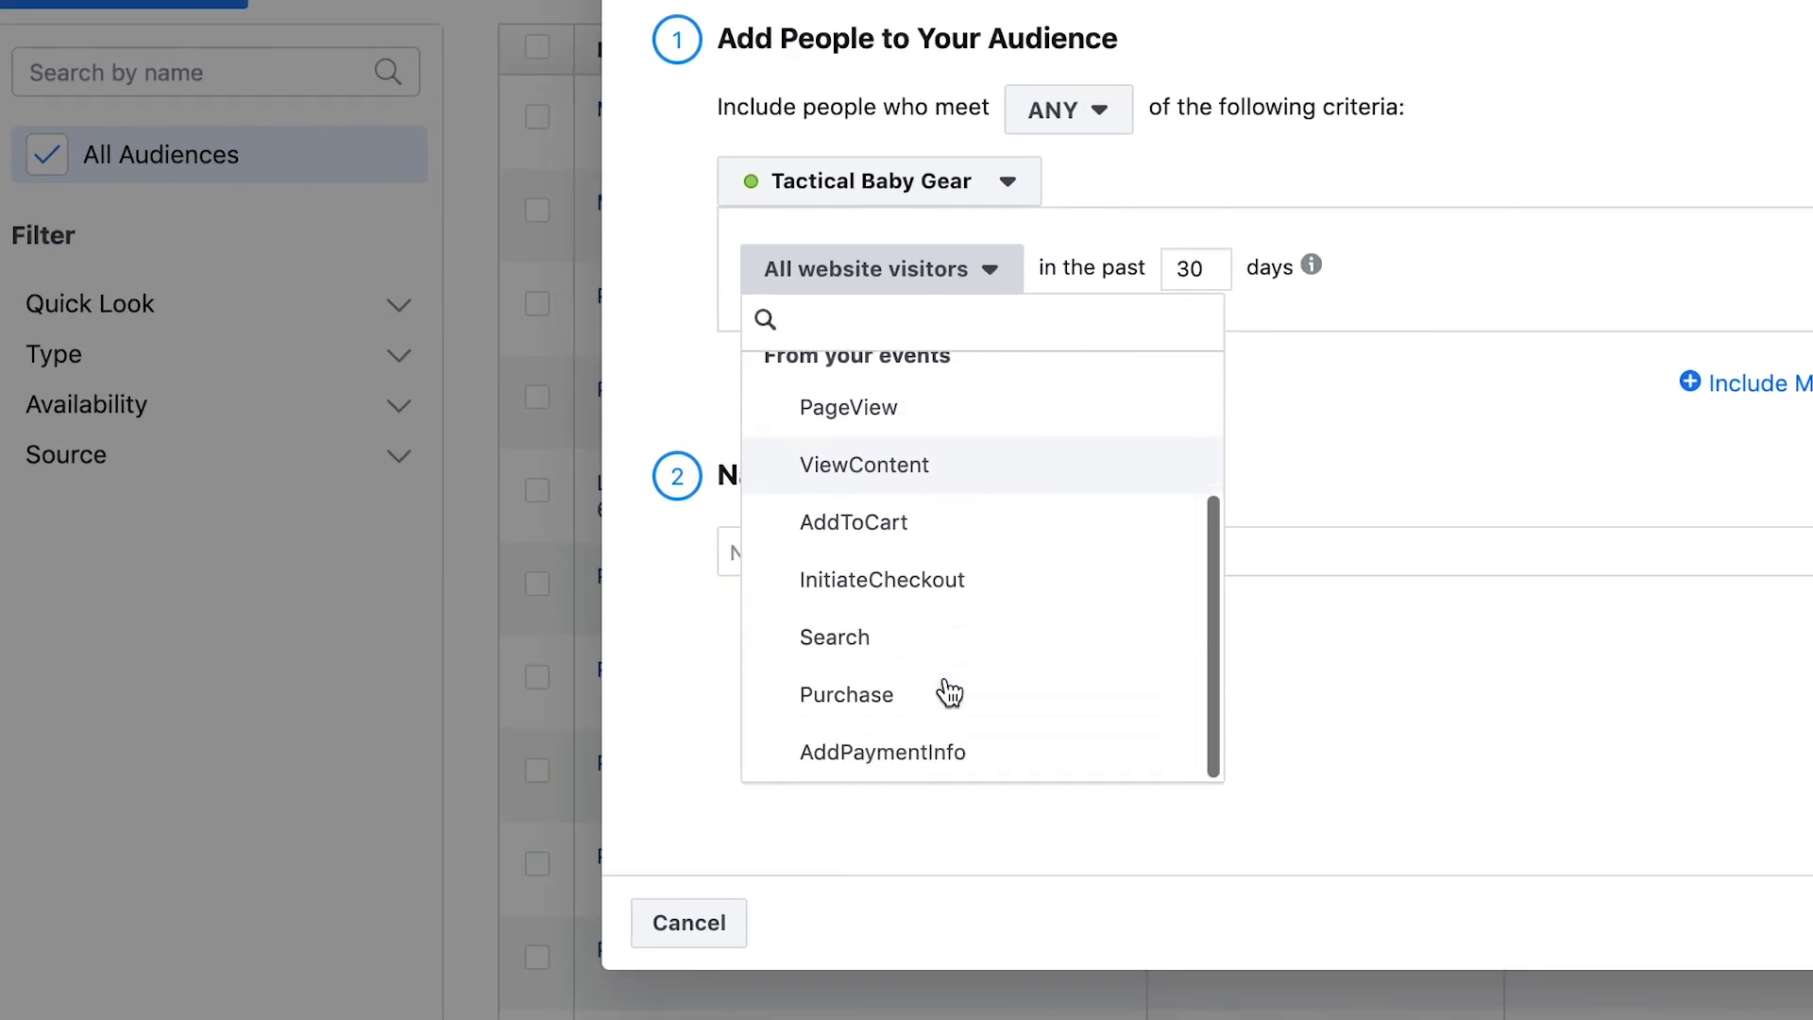
left_click(935, 580)
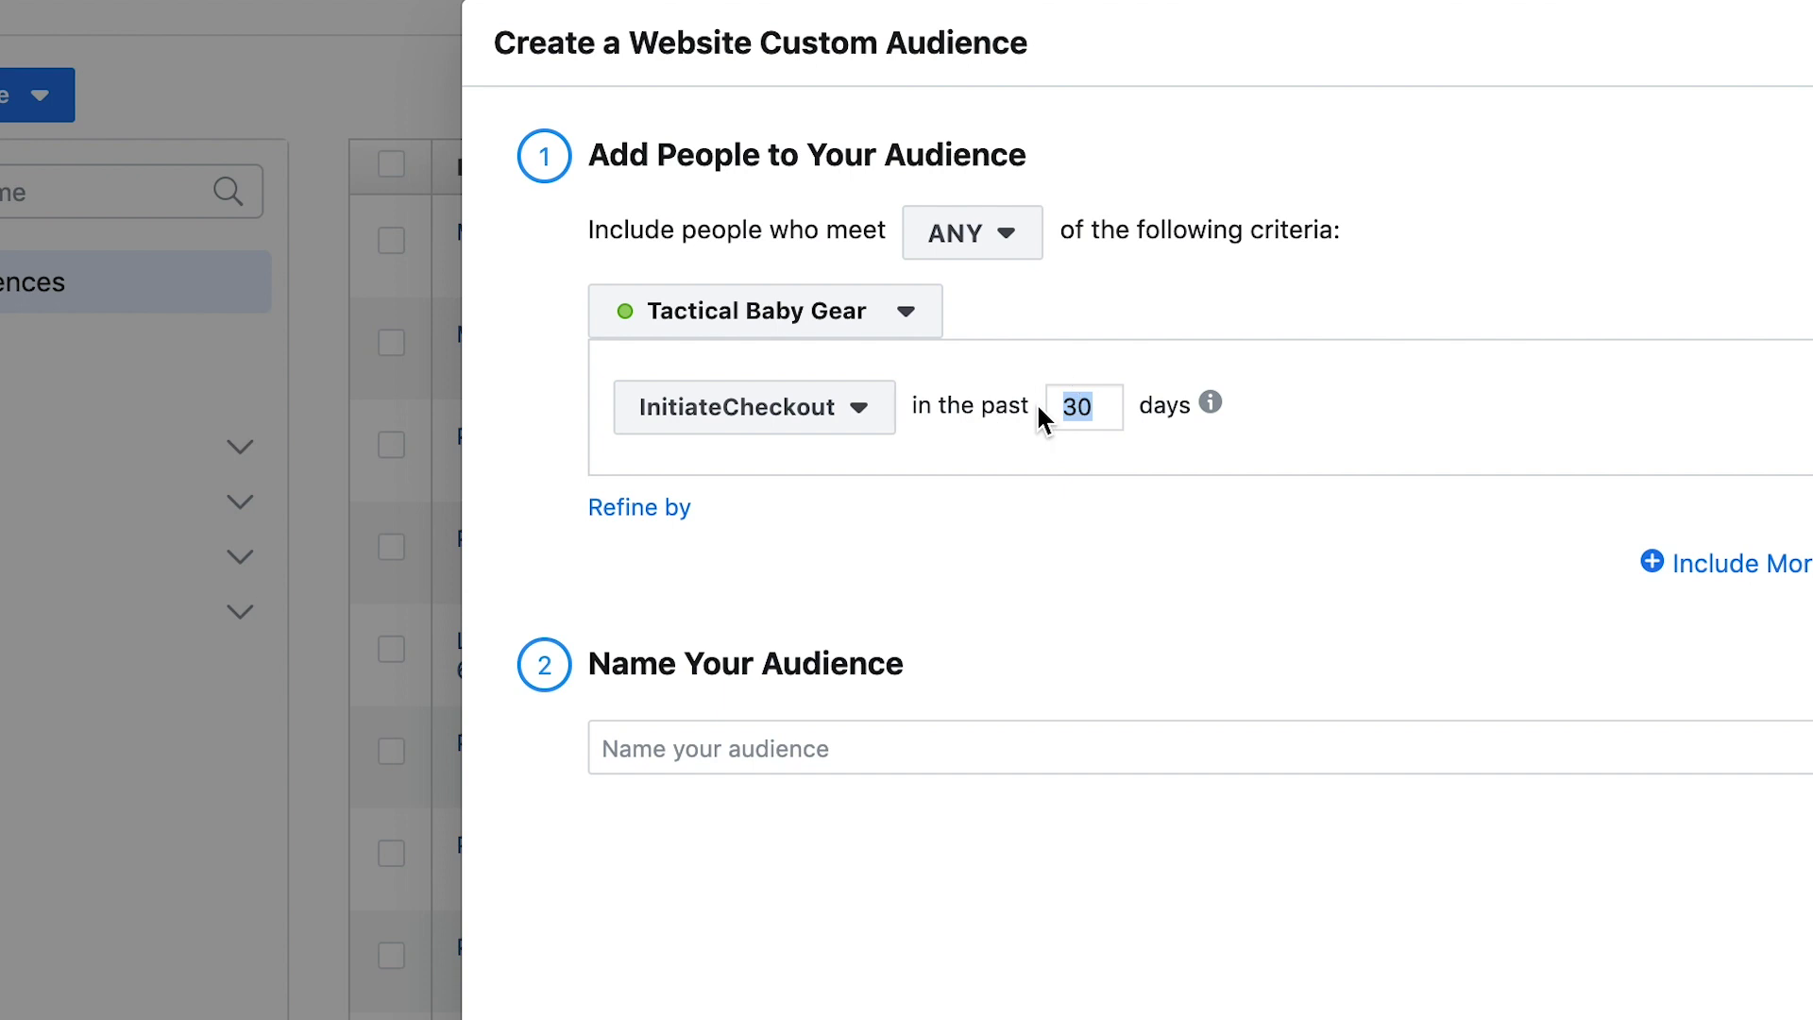
type("10")
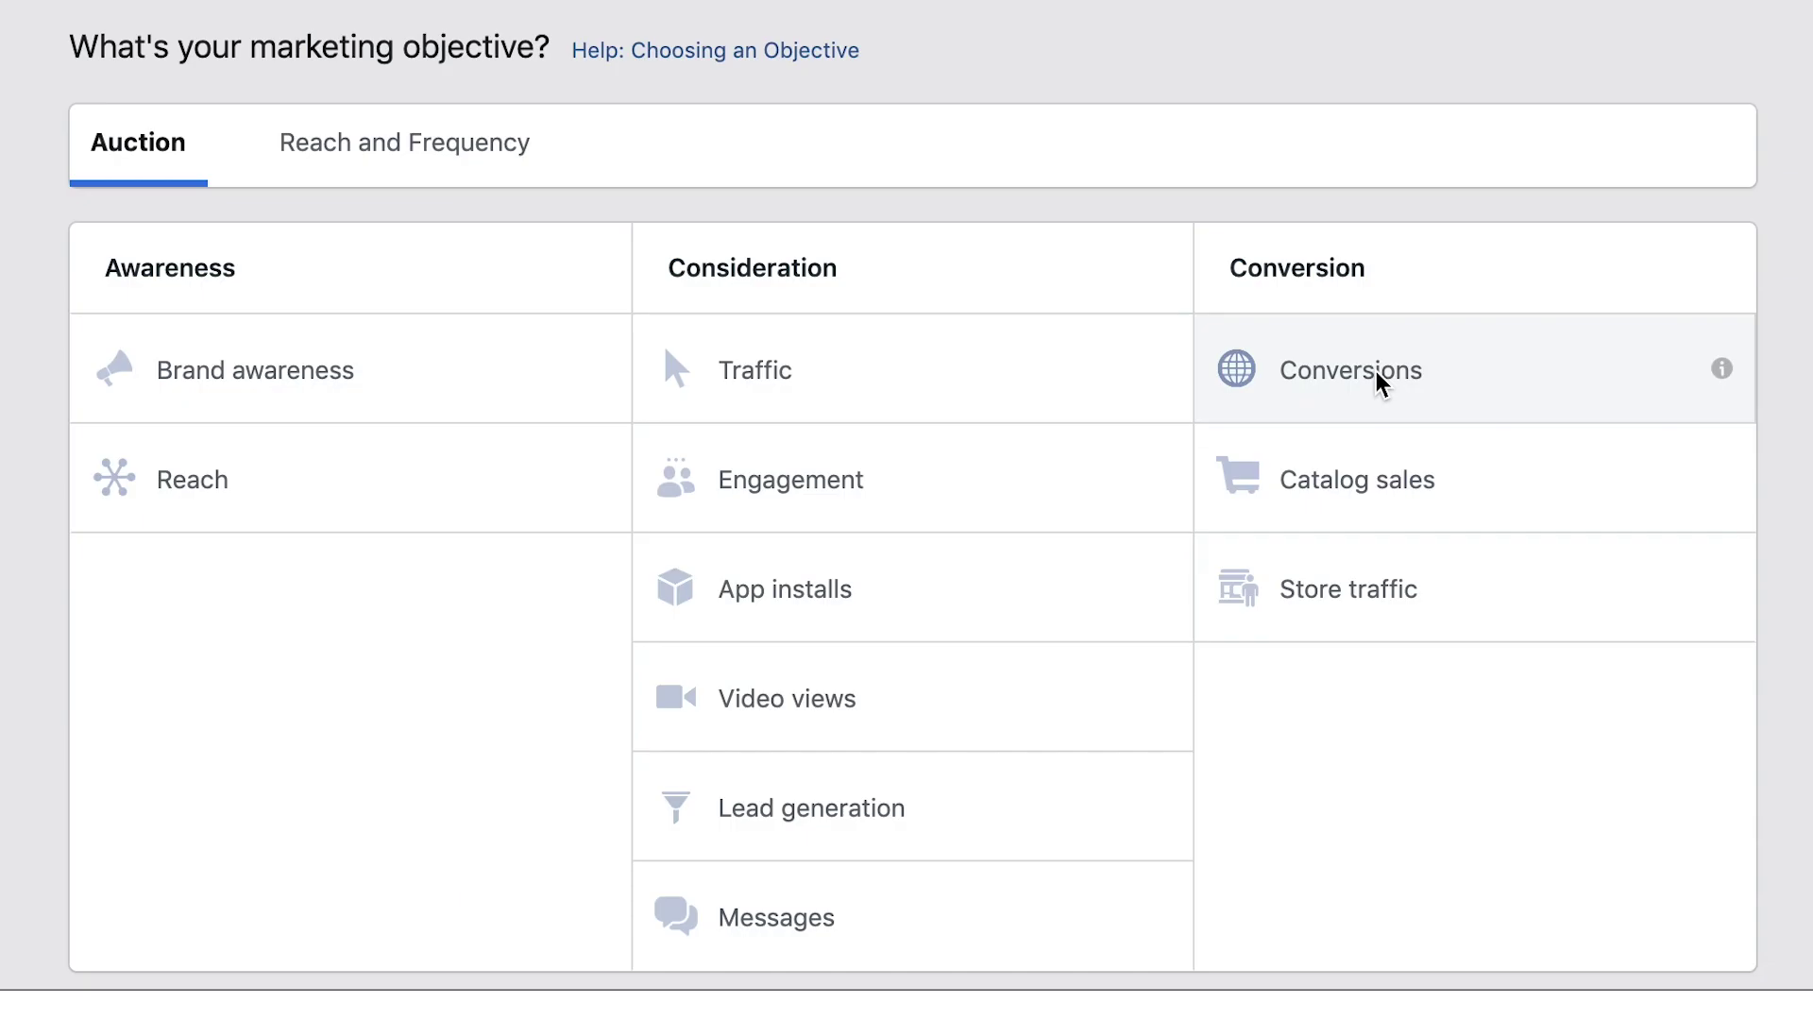
Pick Conversions as the new campaign's objective
left_click(1381, 382)
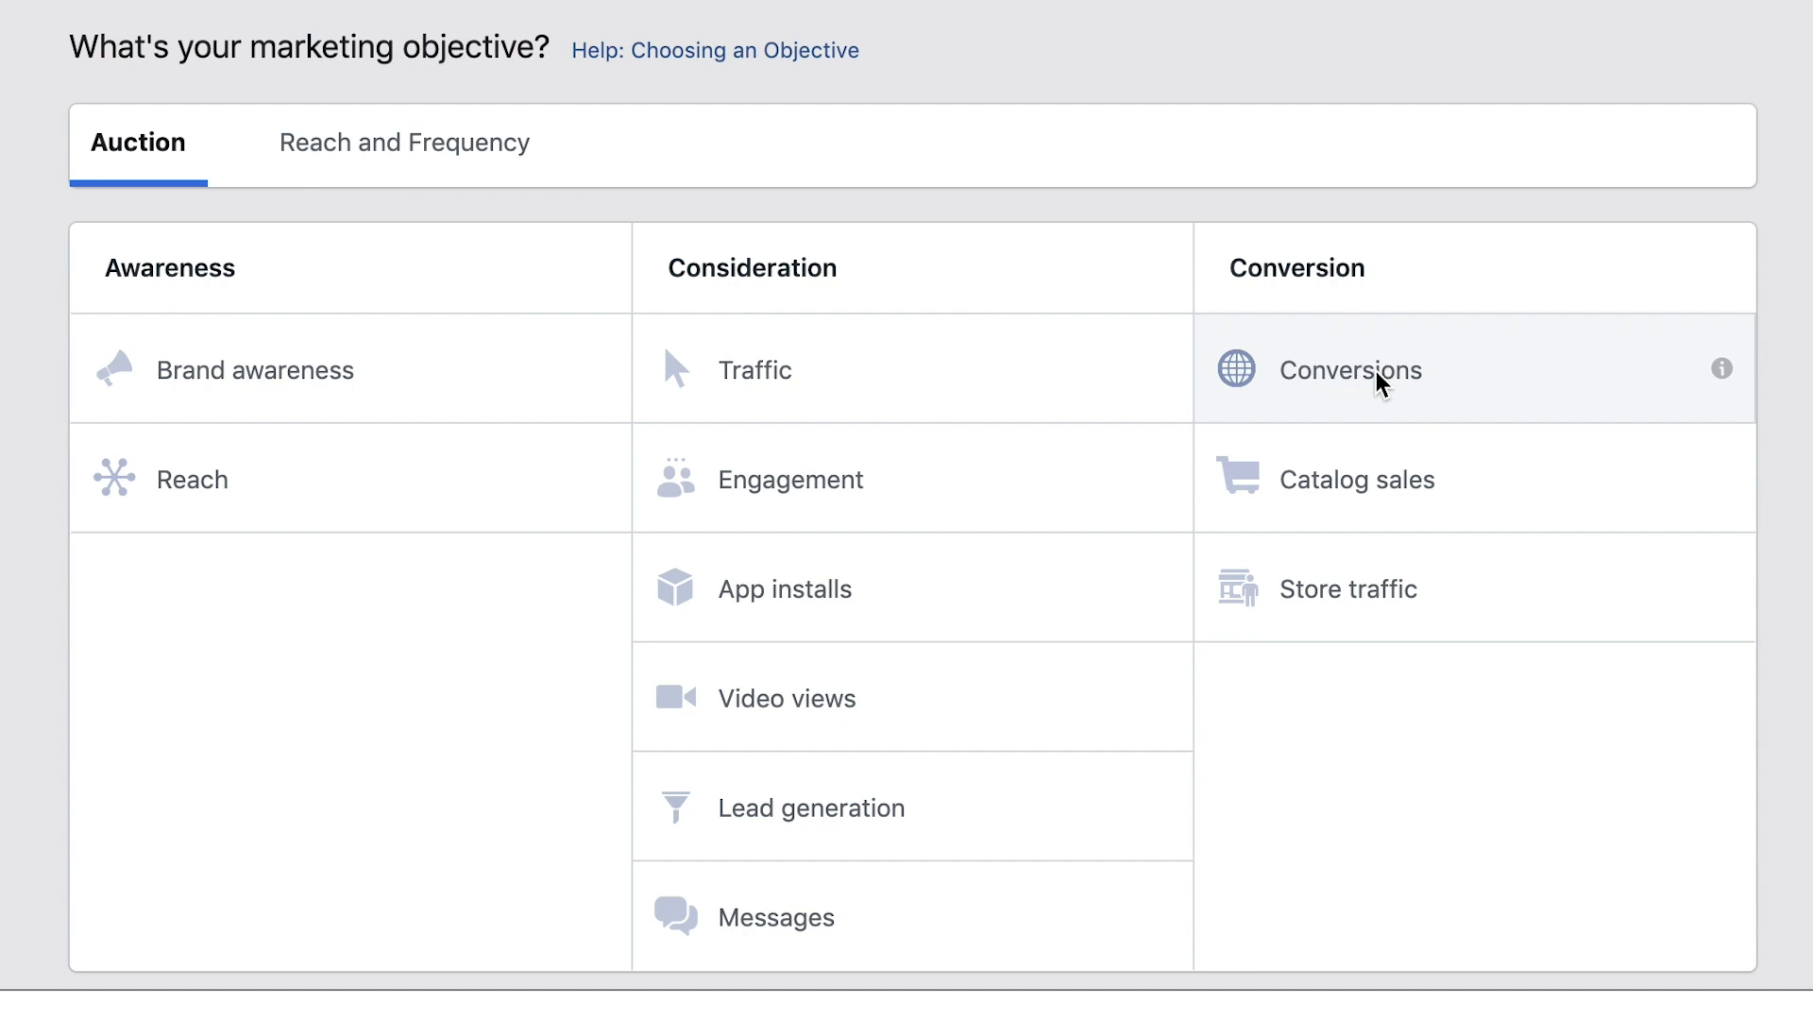
Add the Initiated Checkout - 10 Days audience to the ad set's custom audiences
left_click(1379, 378)
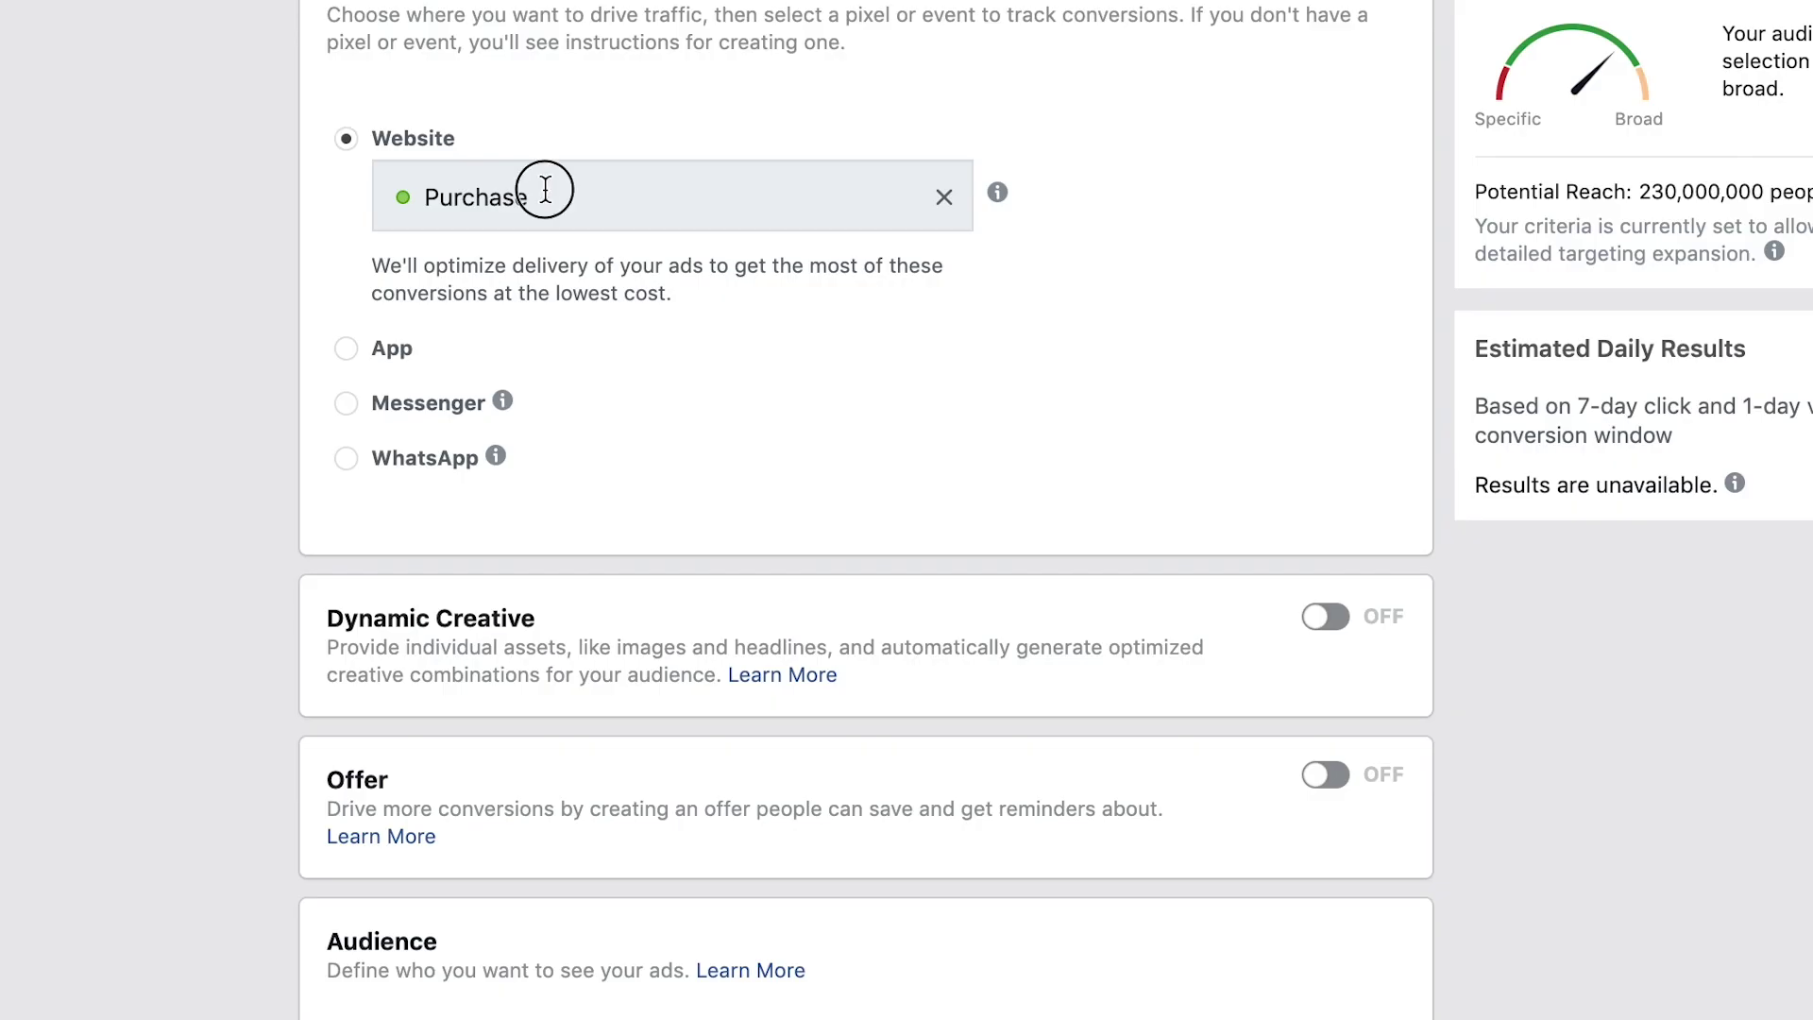
scroll(773, 449, "down", 10)
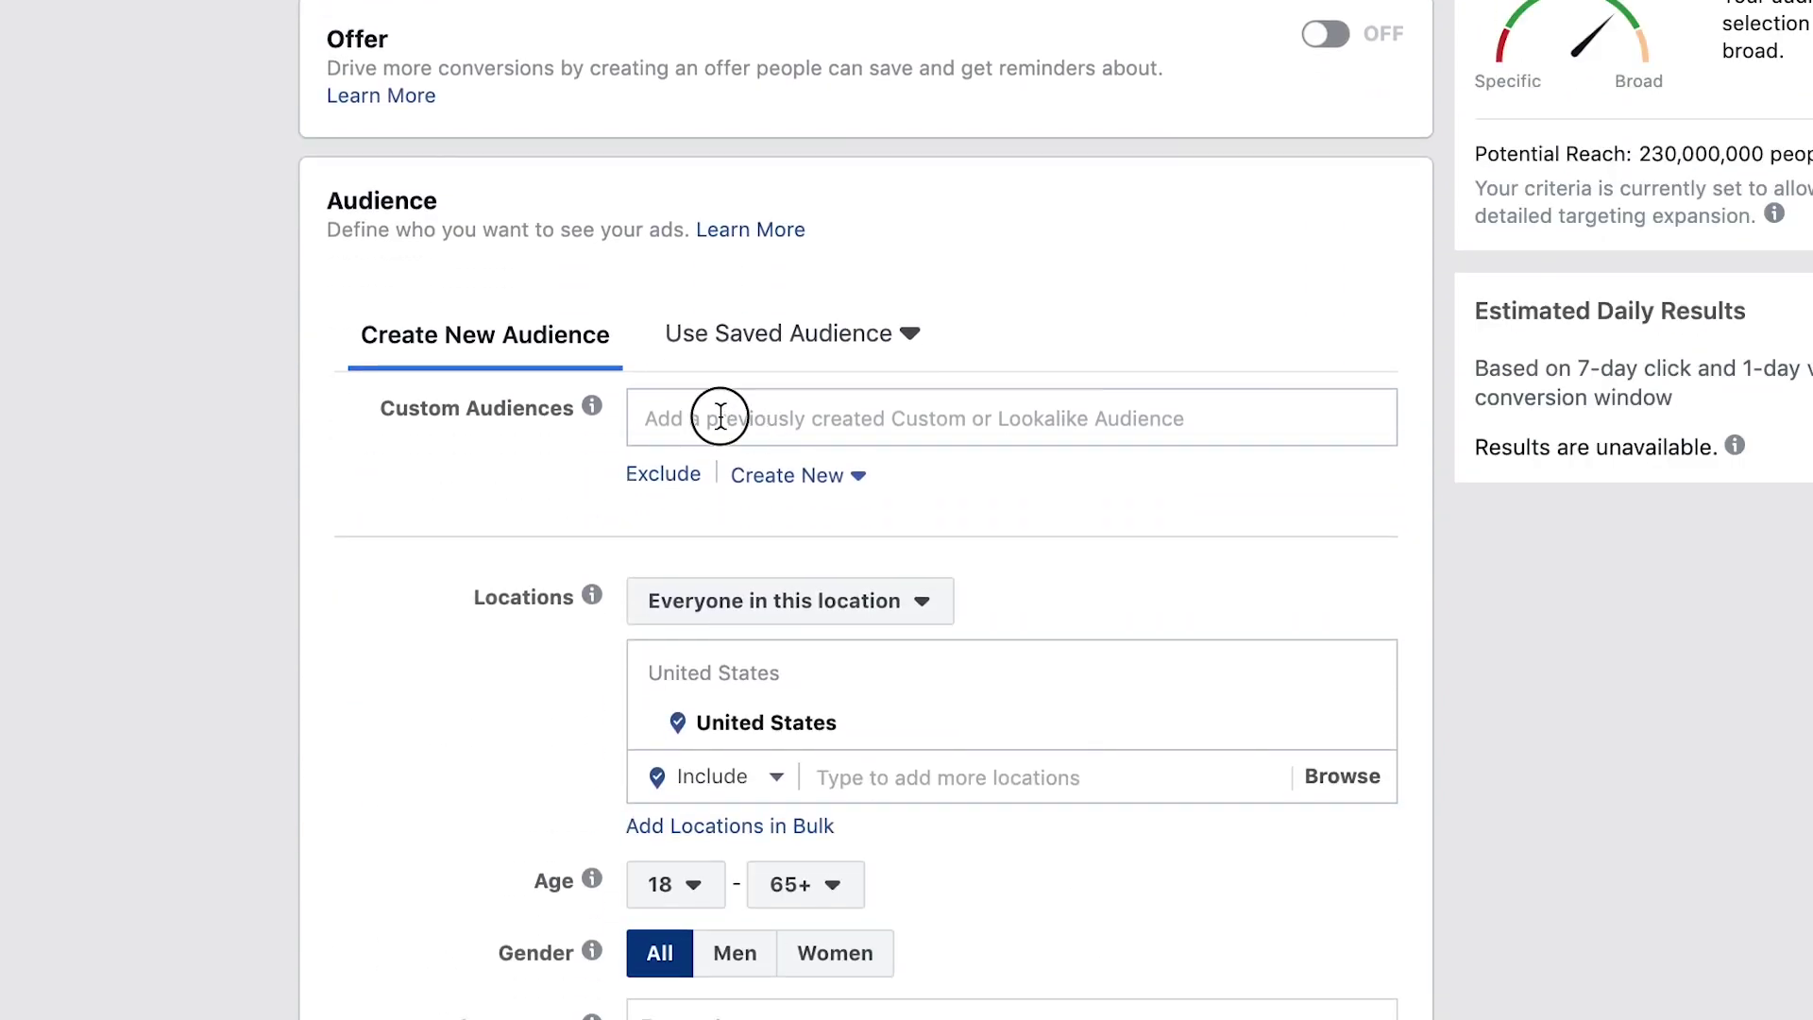
type("init")
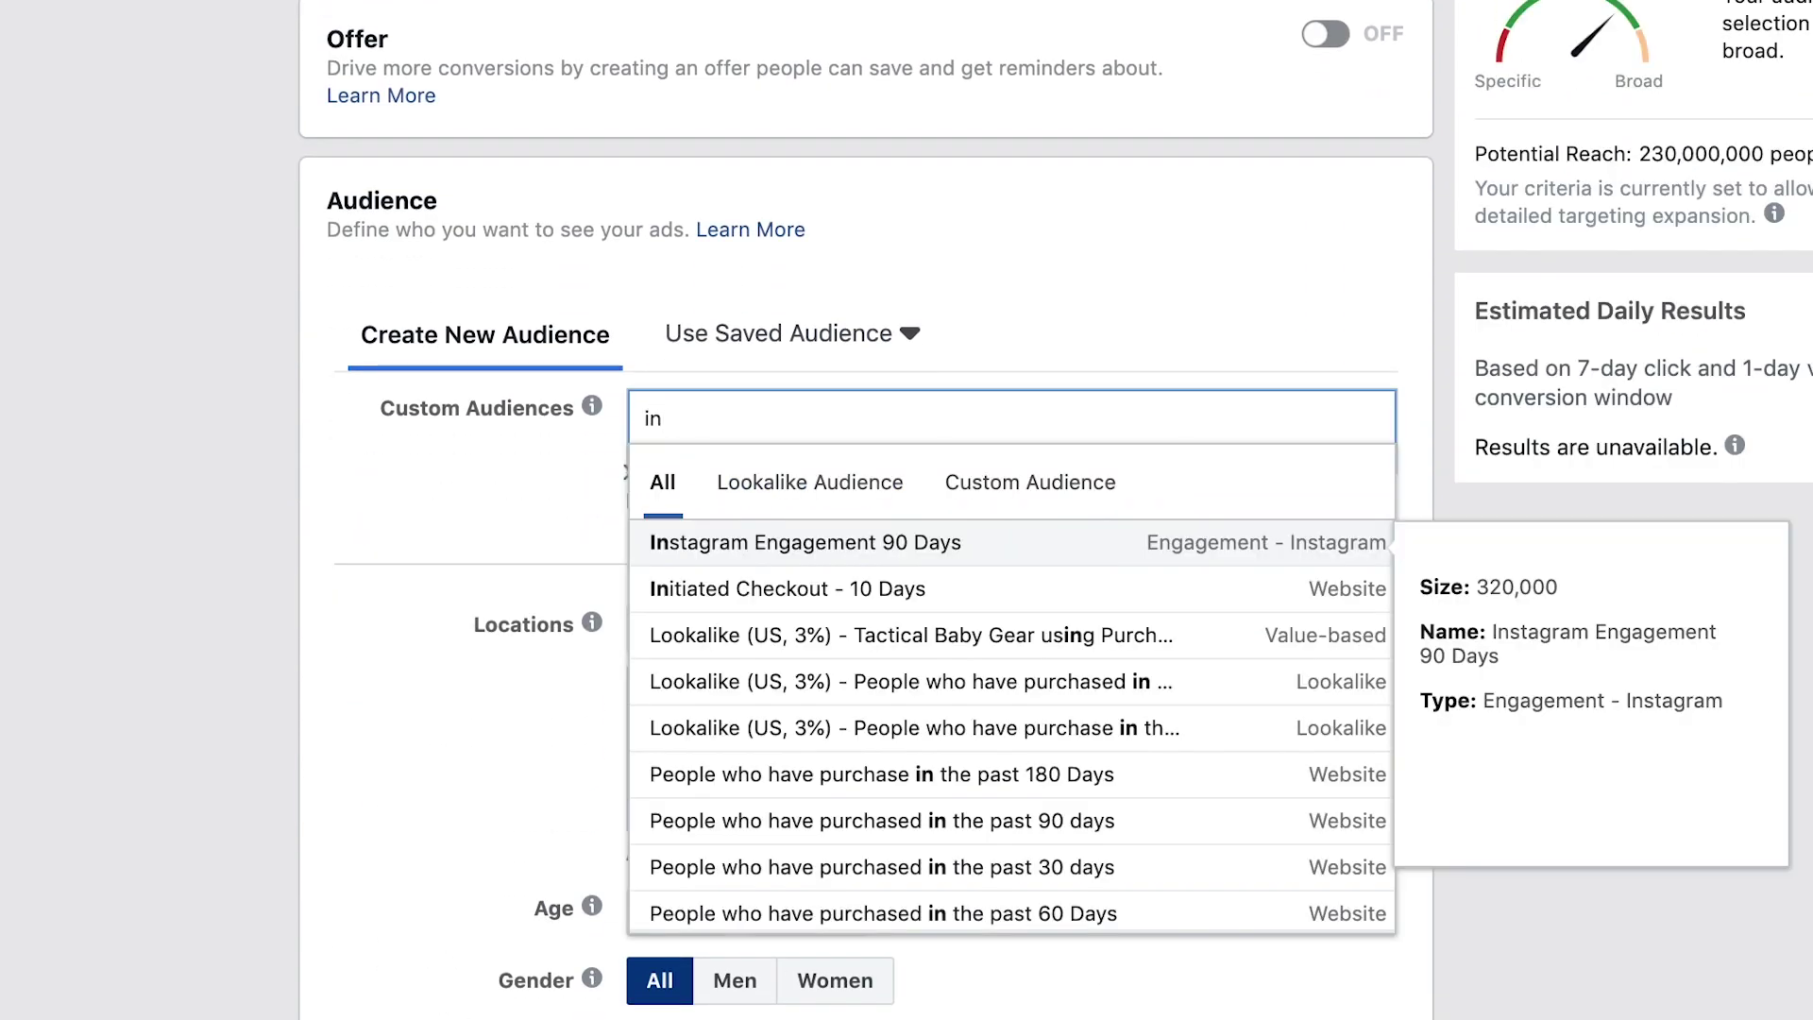
left_click(787, 543)
left_click(493, 542)
Exclude the People who have purchased - 30 days // Feb 2018 audience
scroll(565, 584, "down", 1)
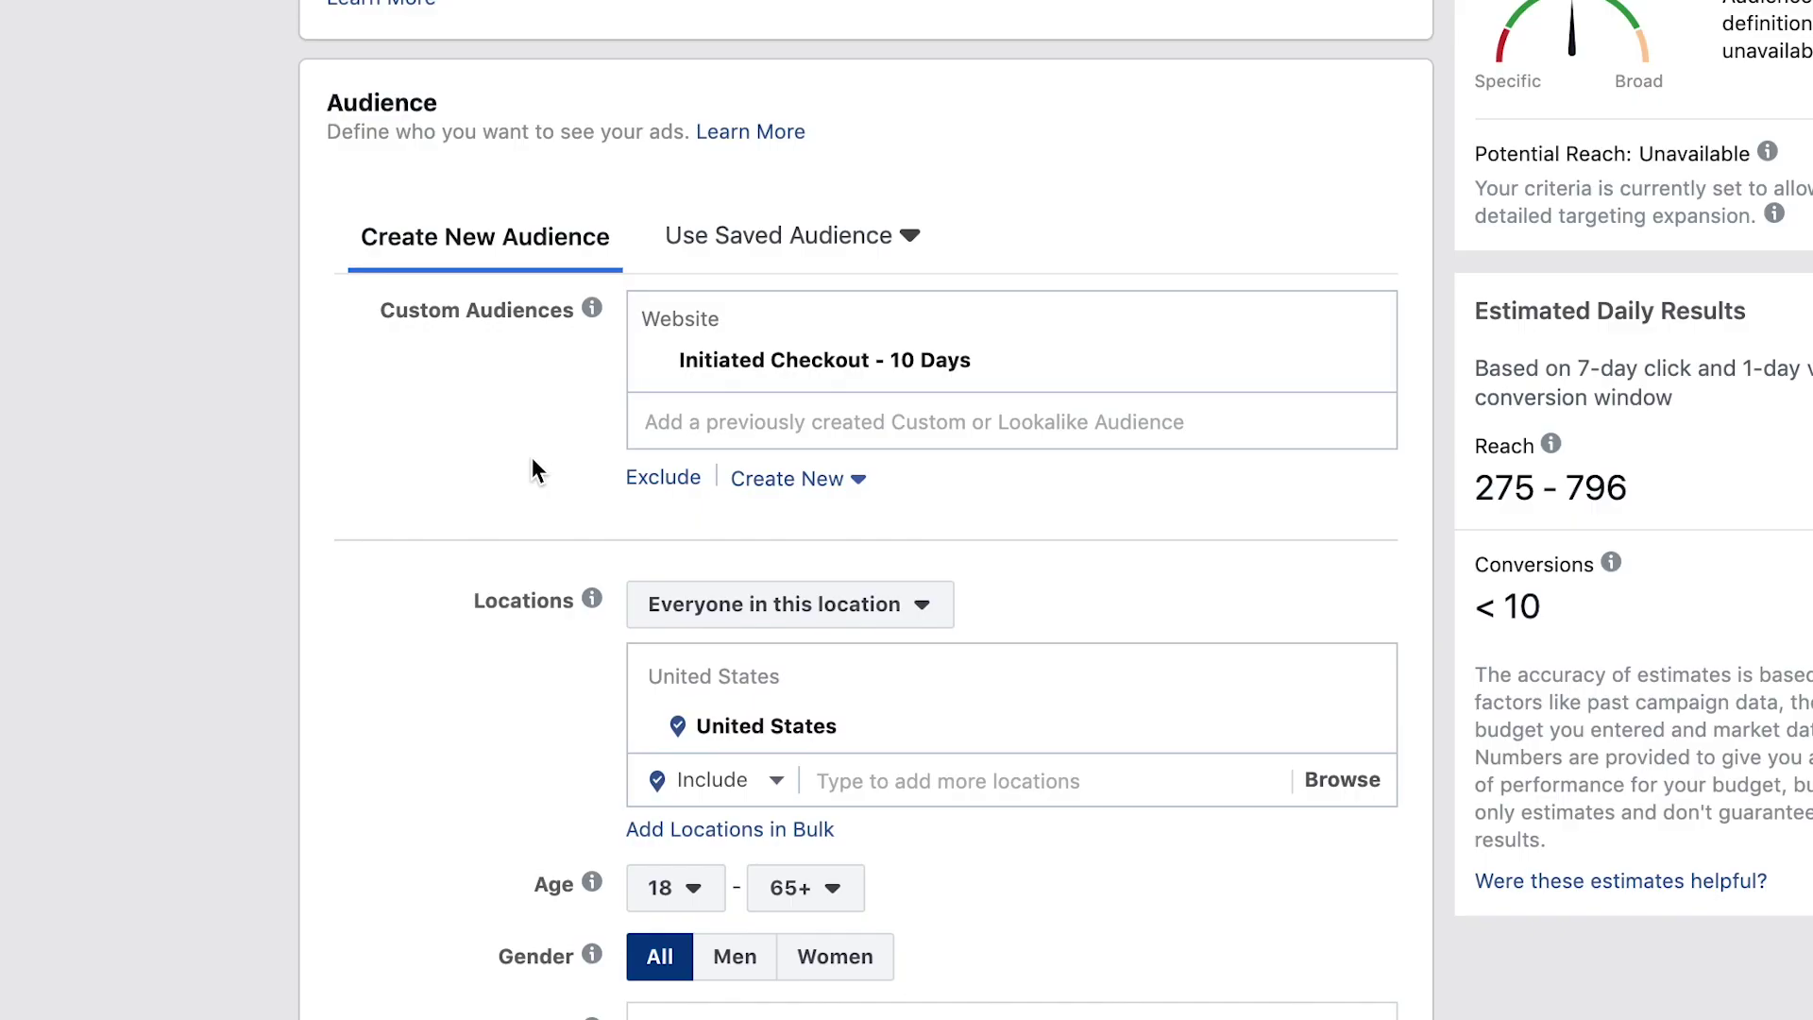
left_click(663, 479)
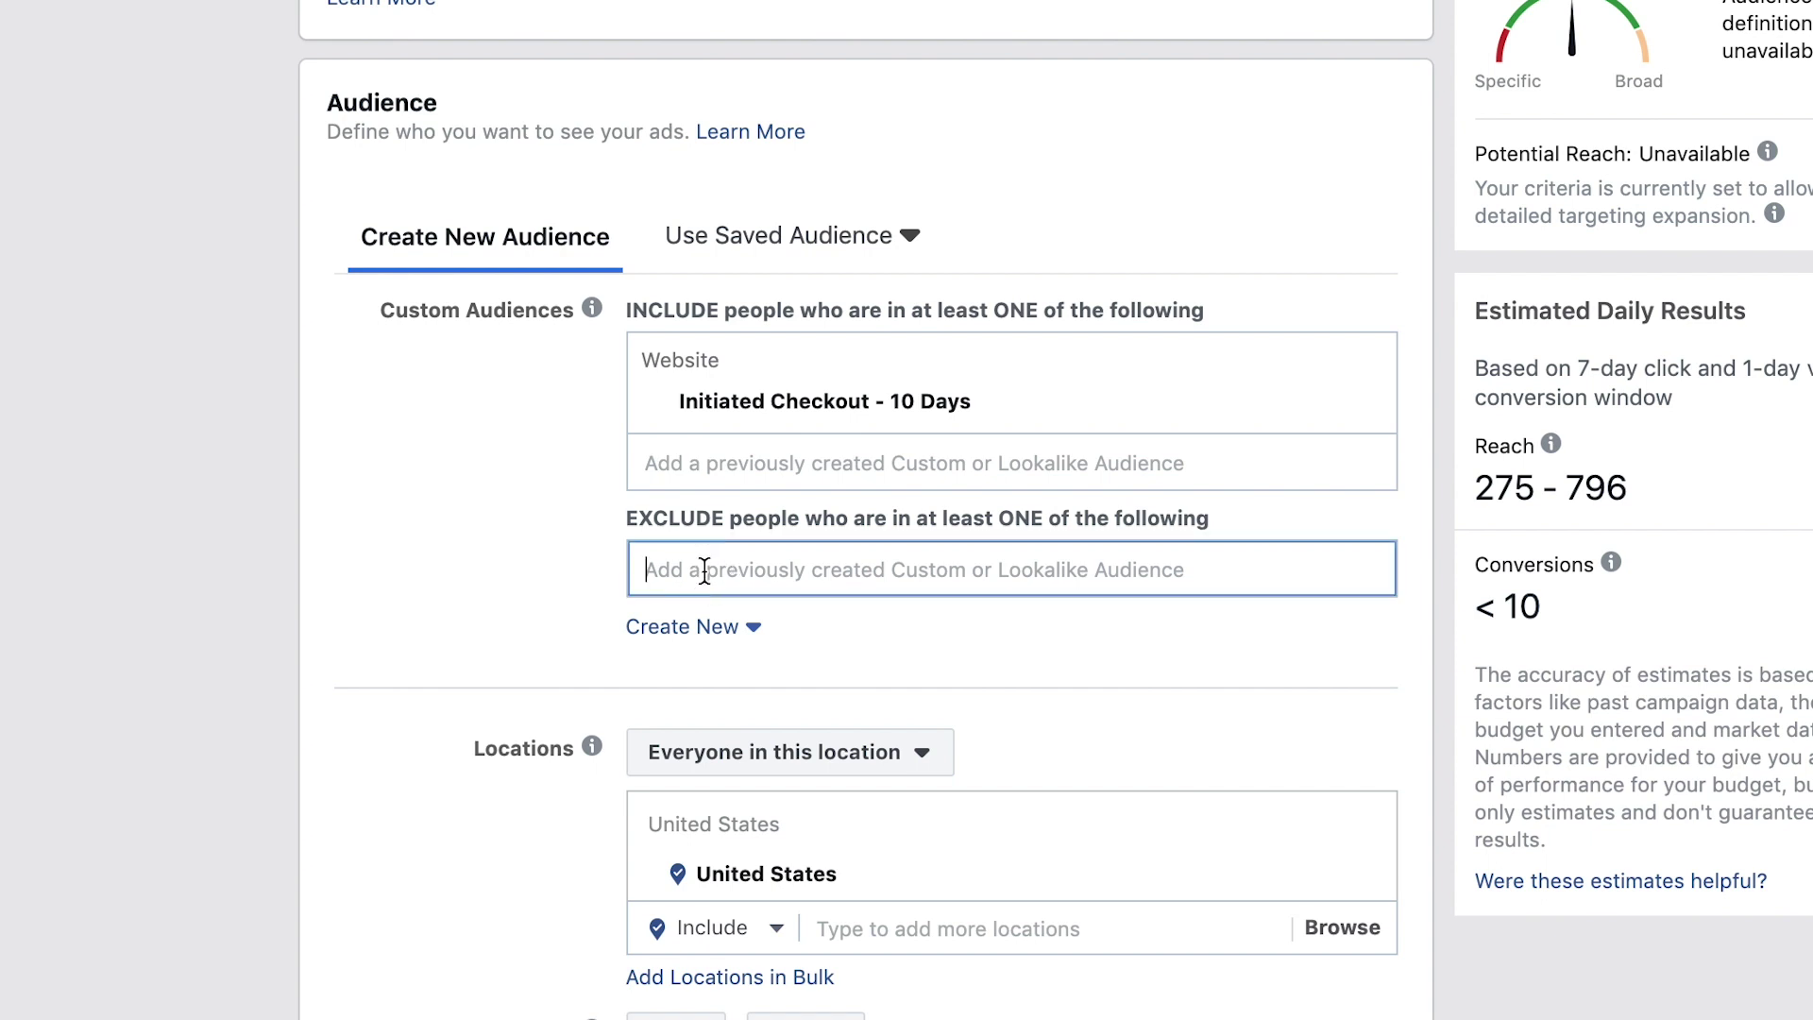
type("purch")
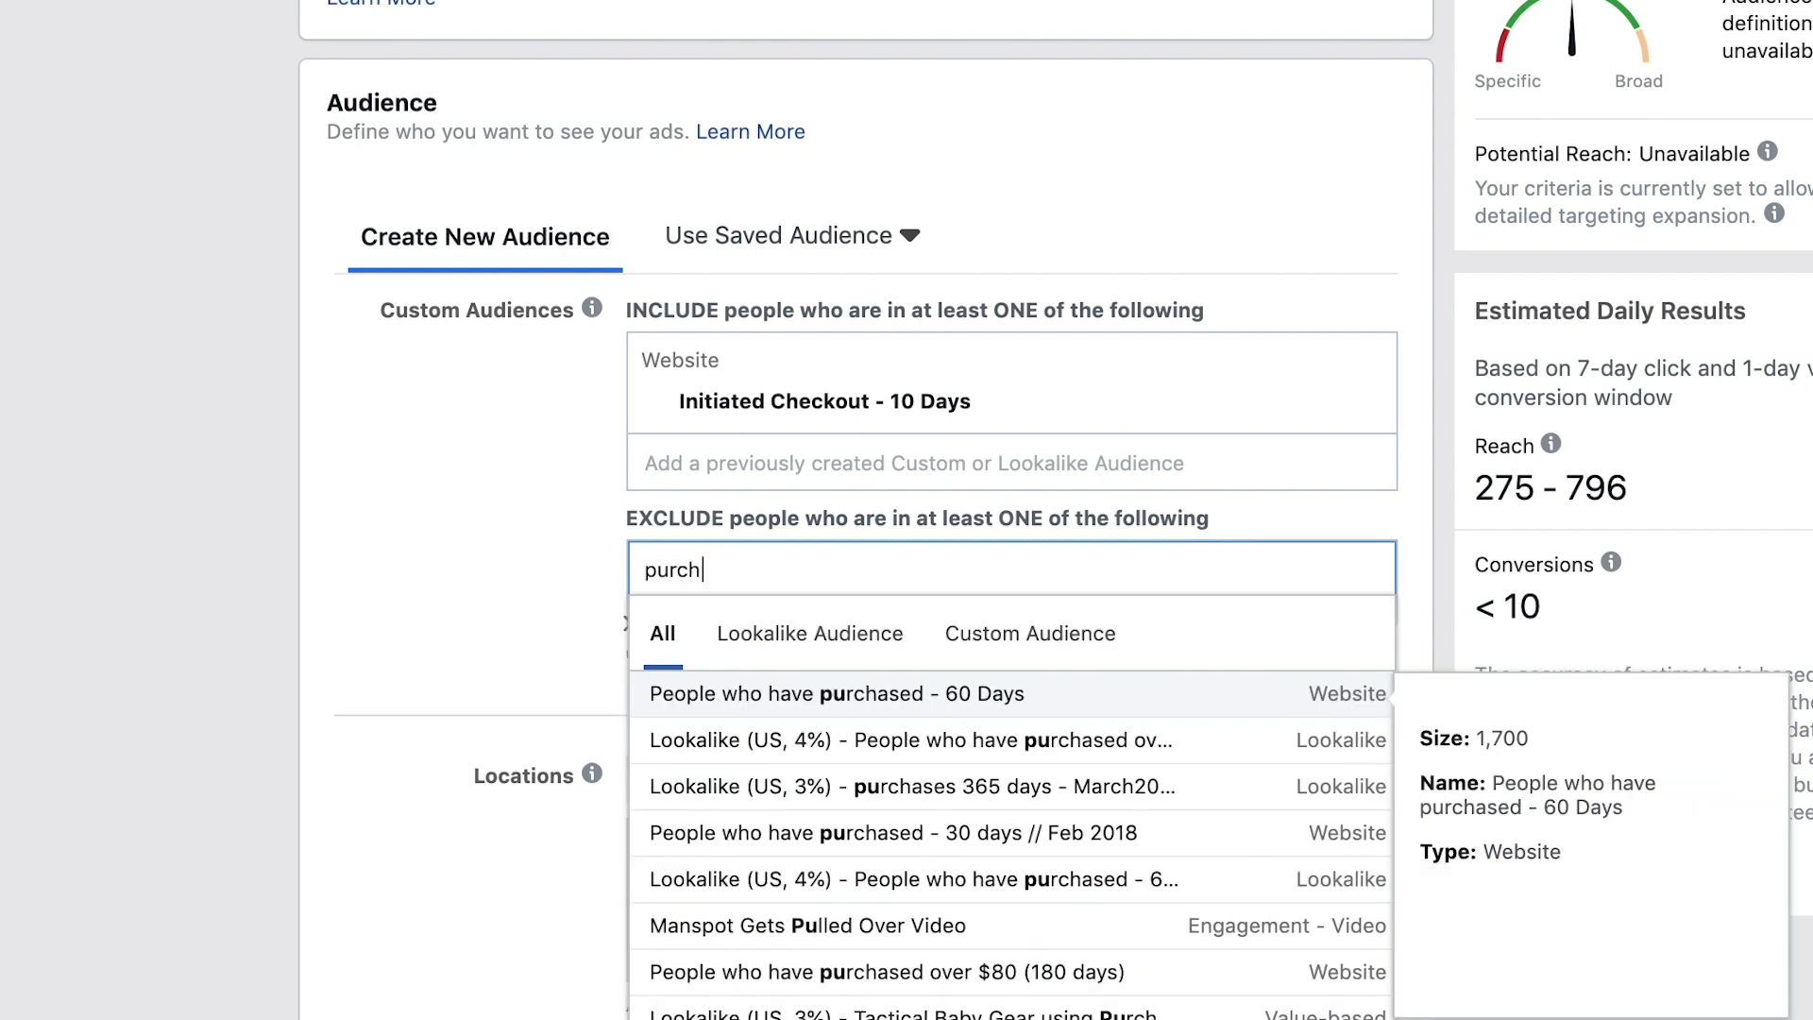
left_click(749, 832)
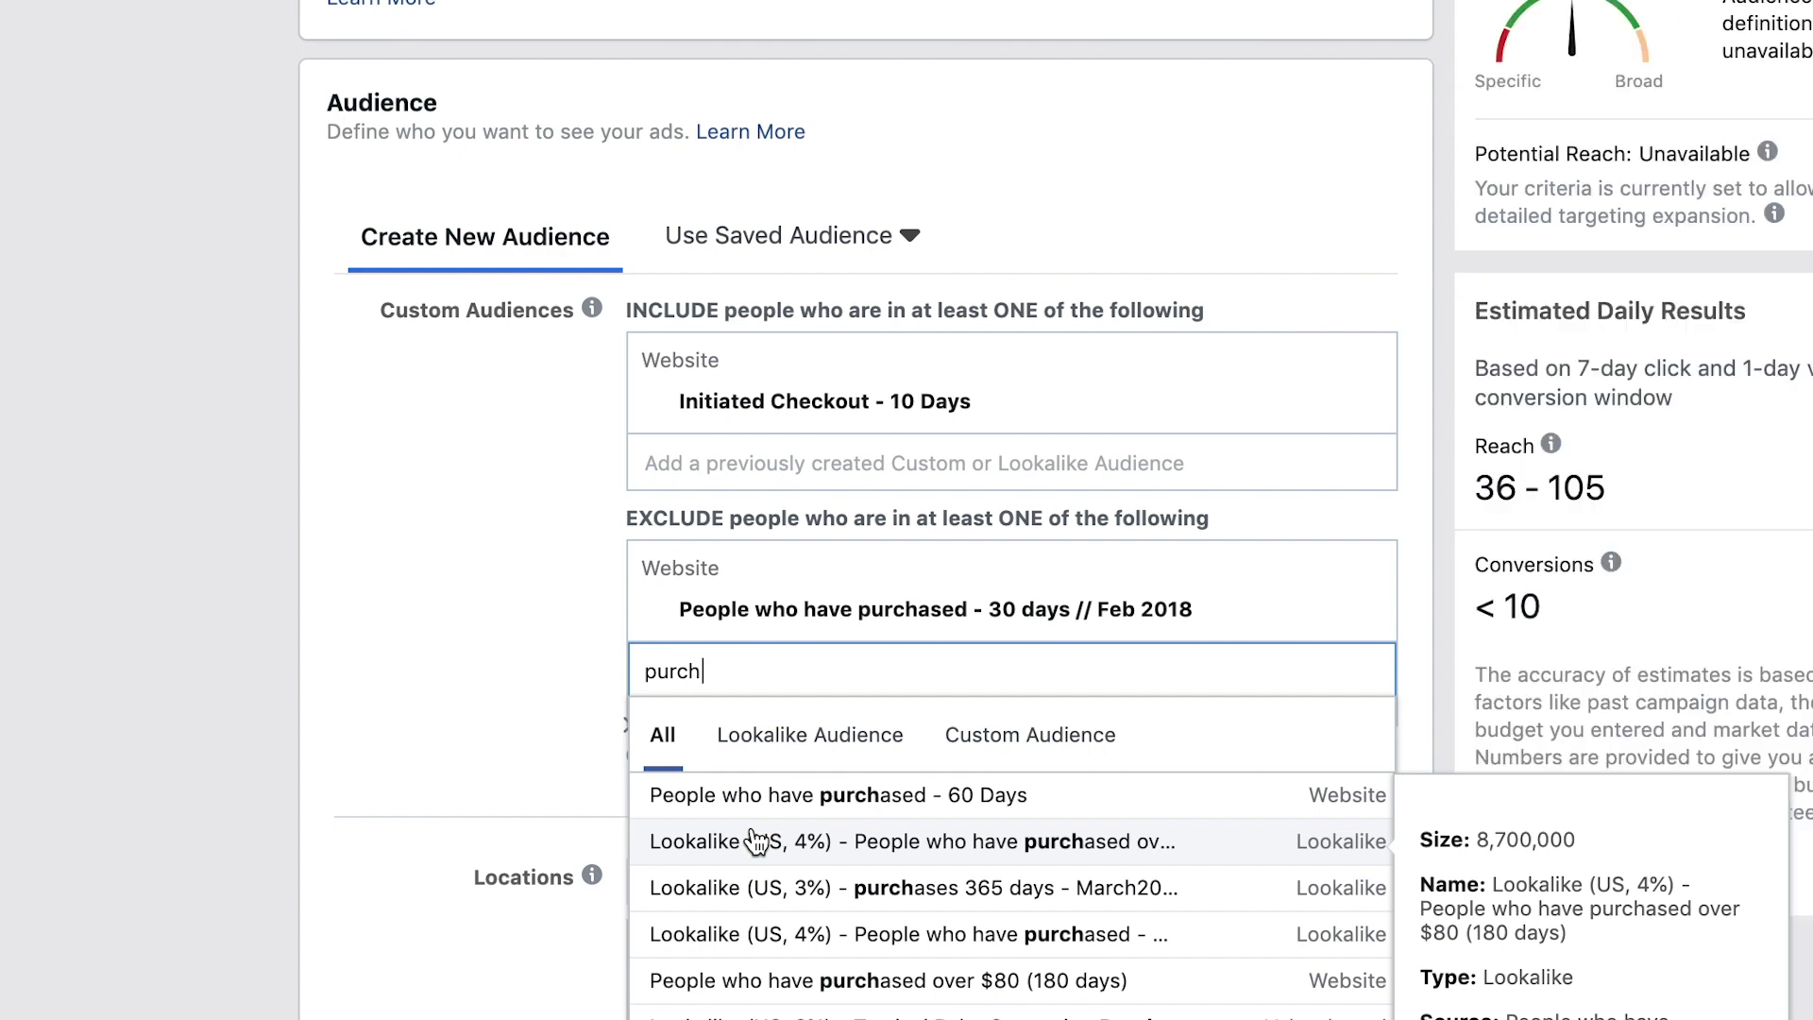
left_click(484, 634)
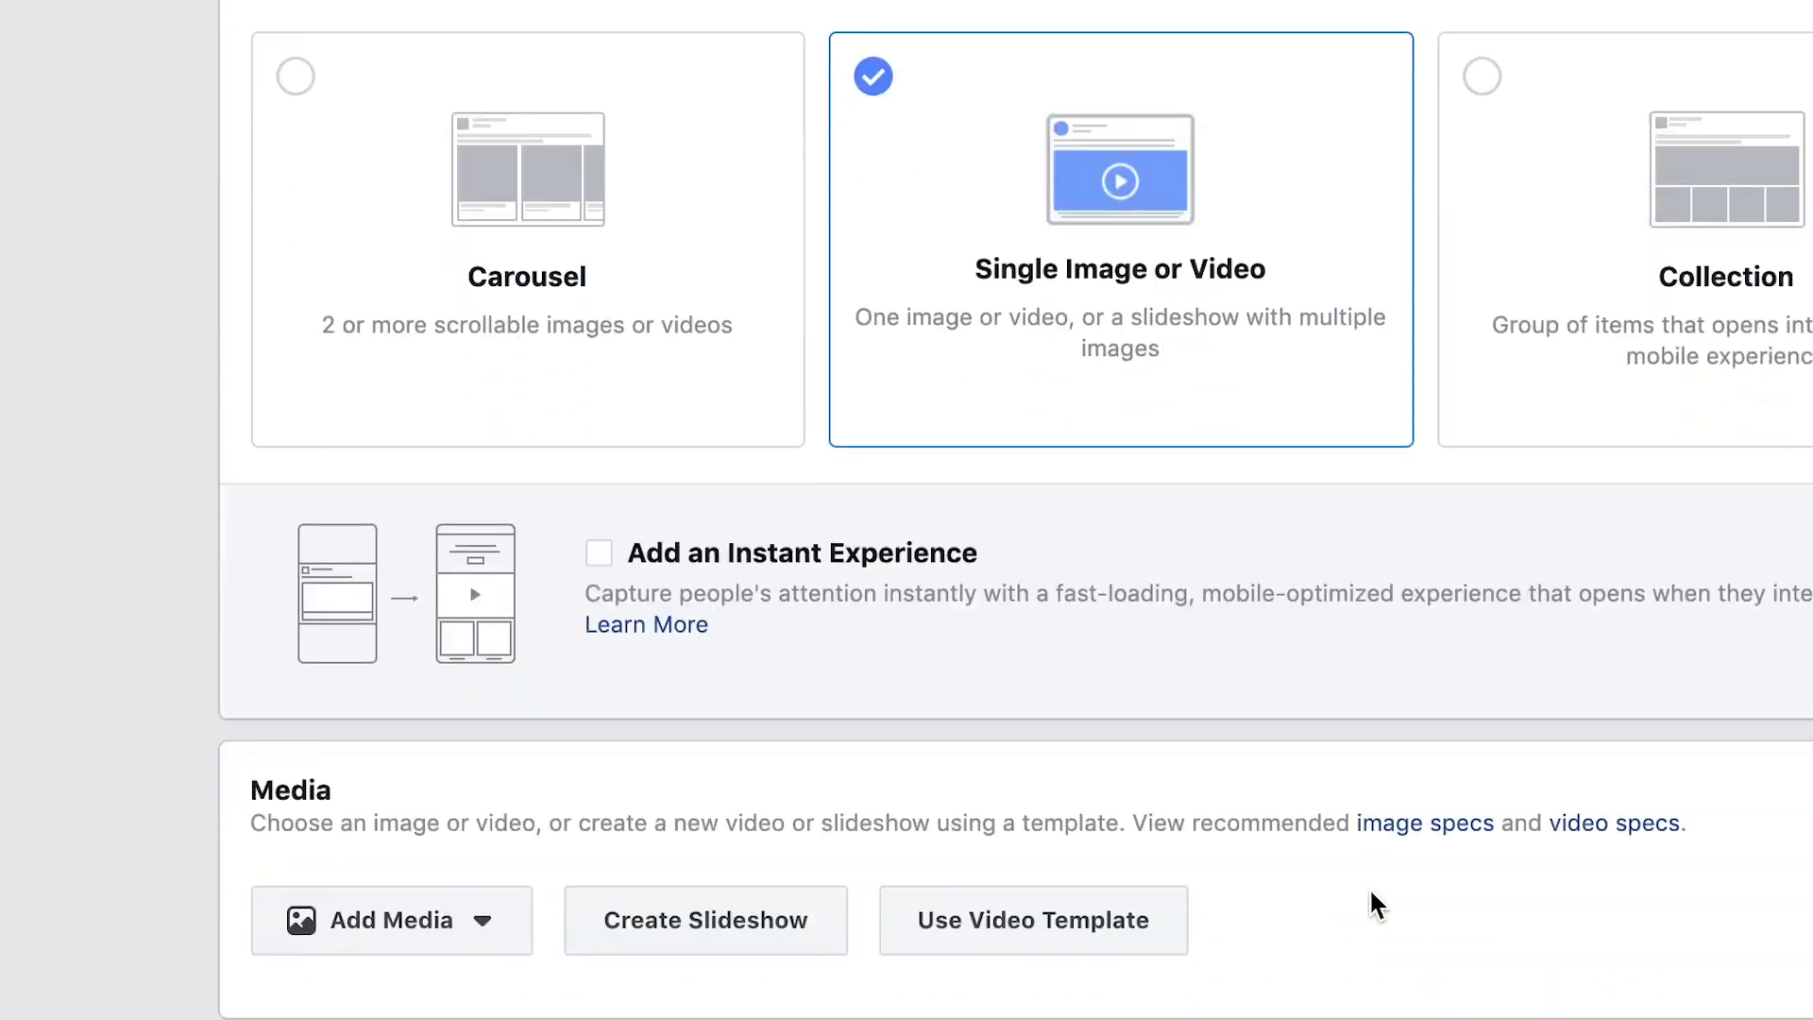
Enter the ad's primary text 'Sell yourself here!!!'
scroll(1369, 886, "down", 8)
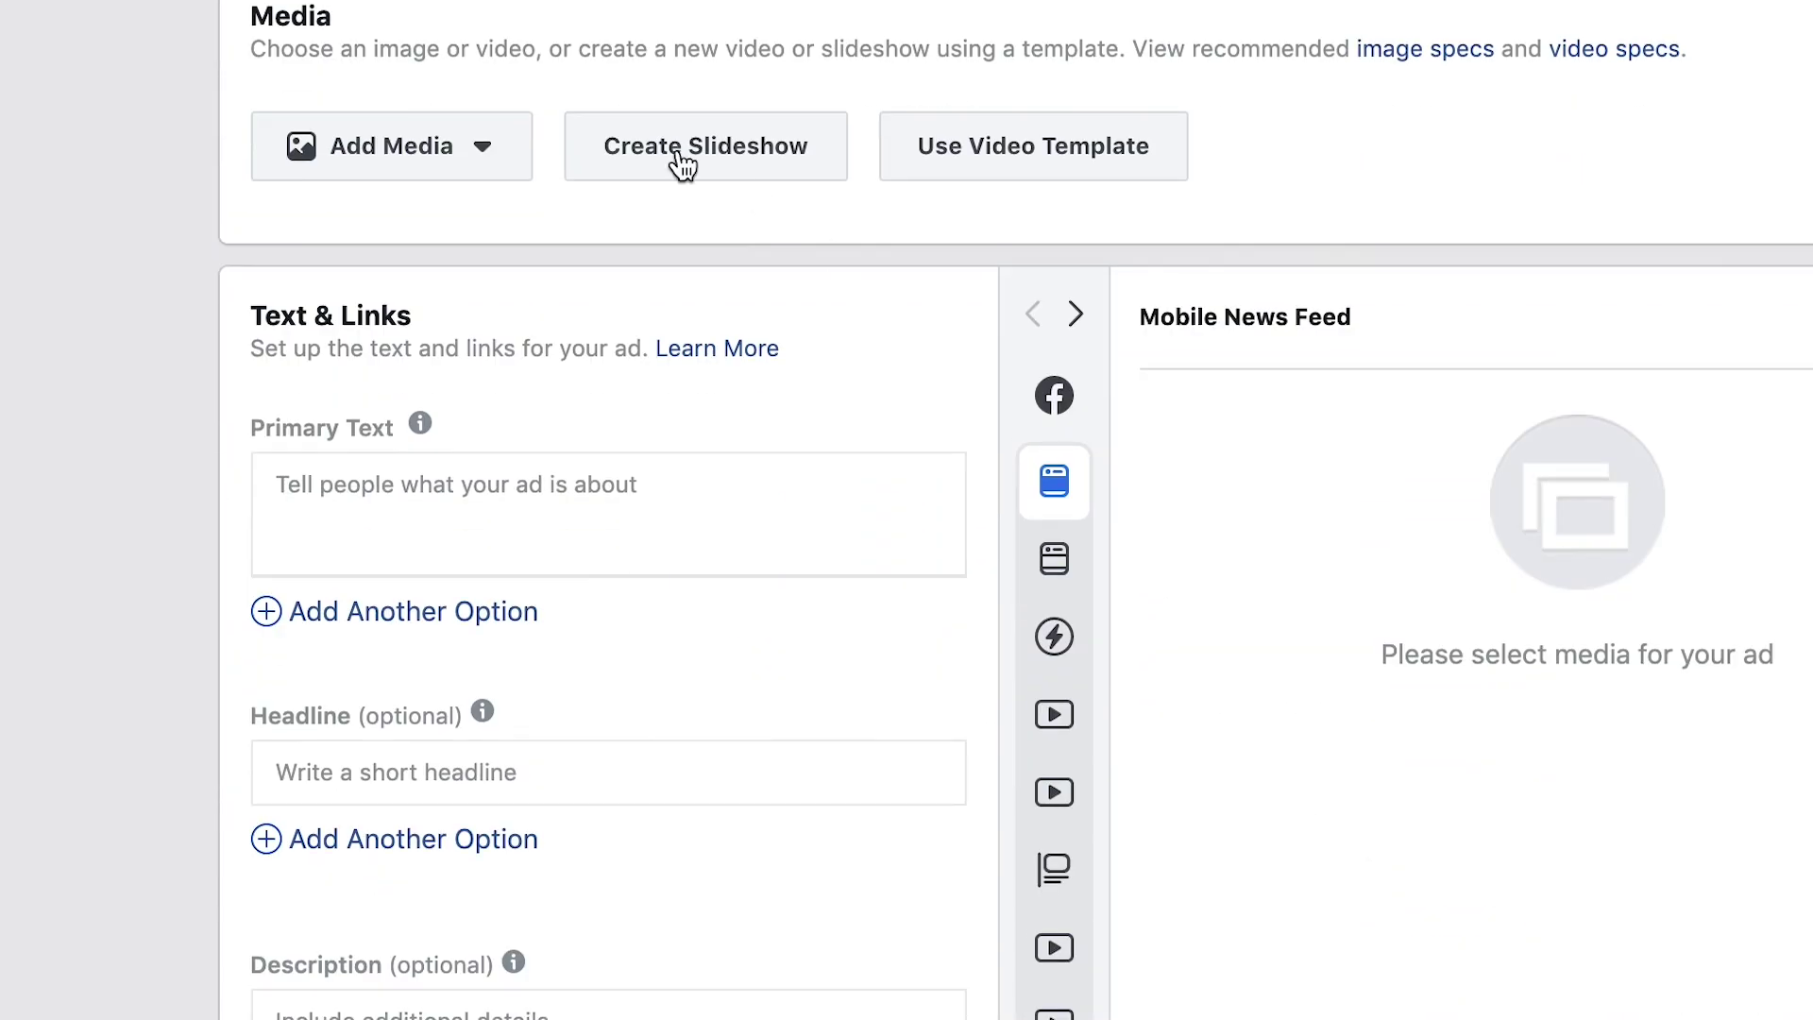
left_click(486, 149)
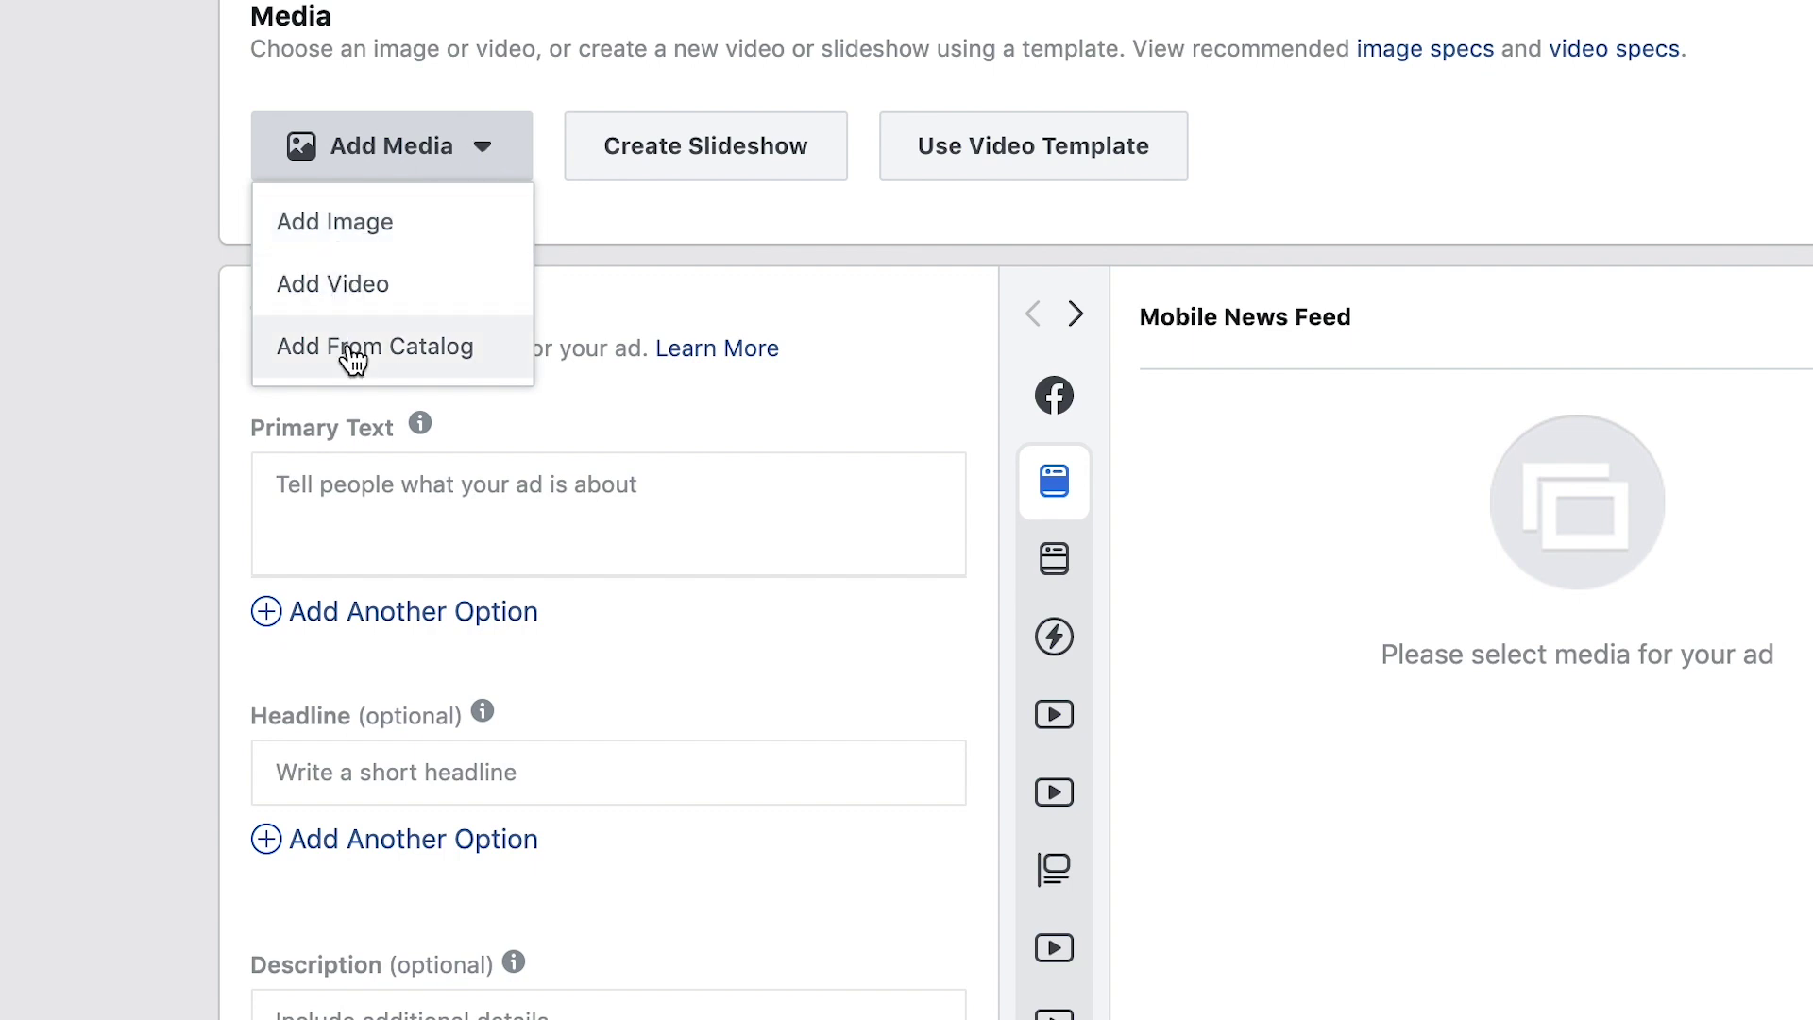
left_click(133, 440)
left_click(390, 494)
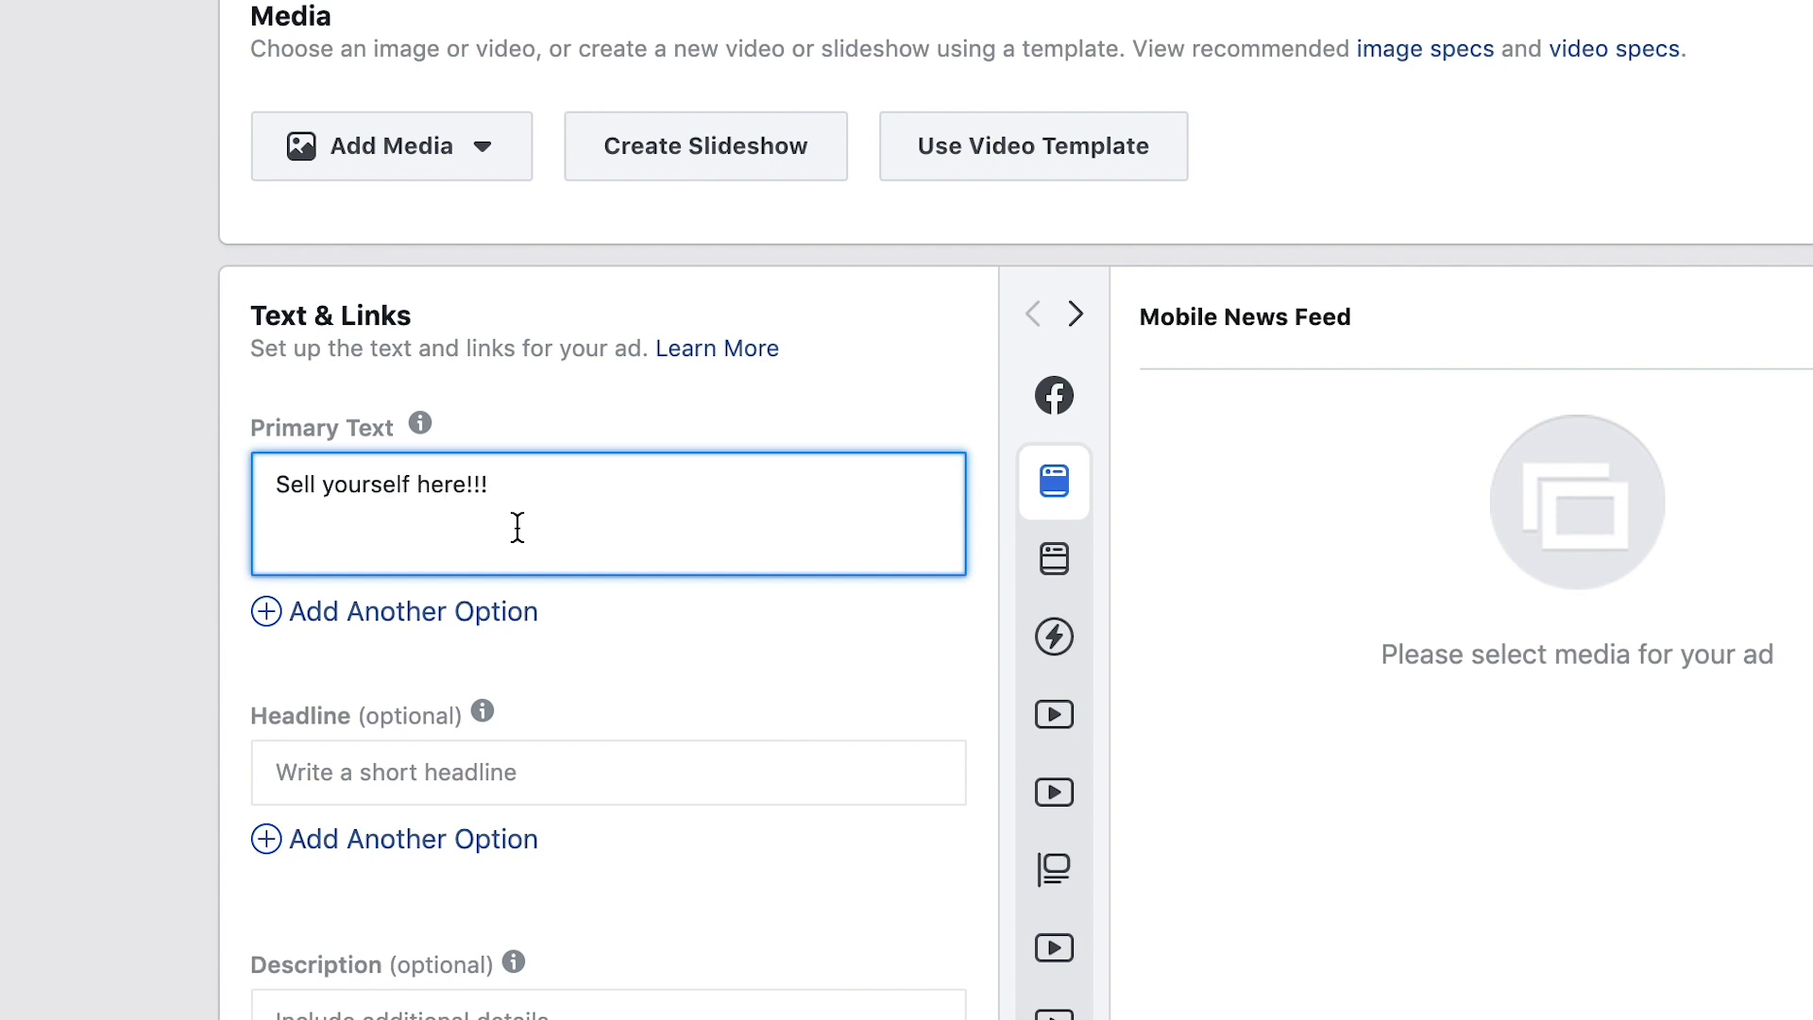
Enter headline 'Make it Count' and description 'Tell them what to do.'
scroll(551, 574, "down", 5)
left_click(449, 328)
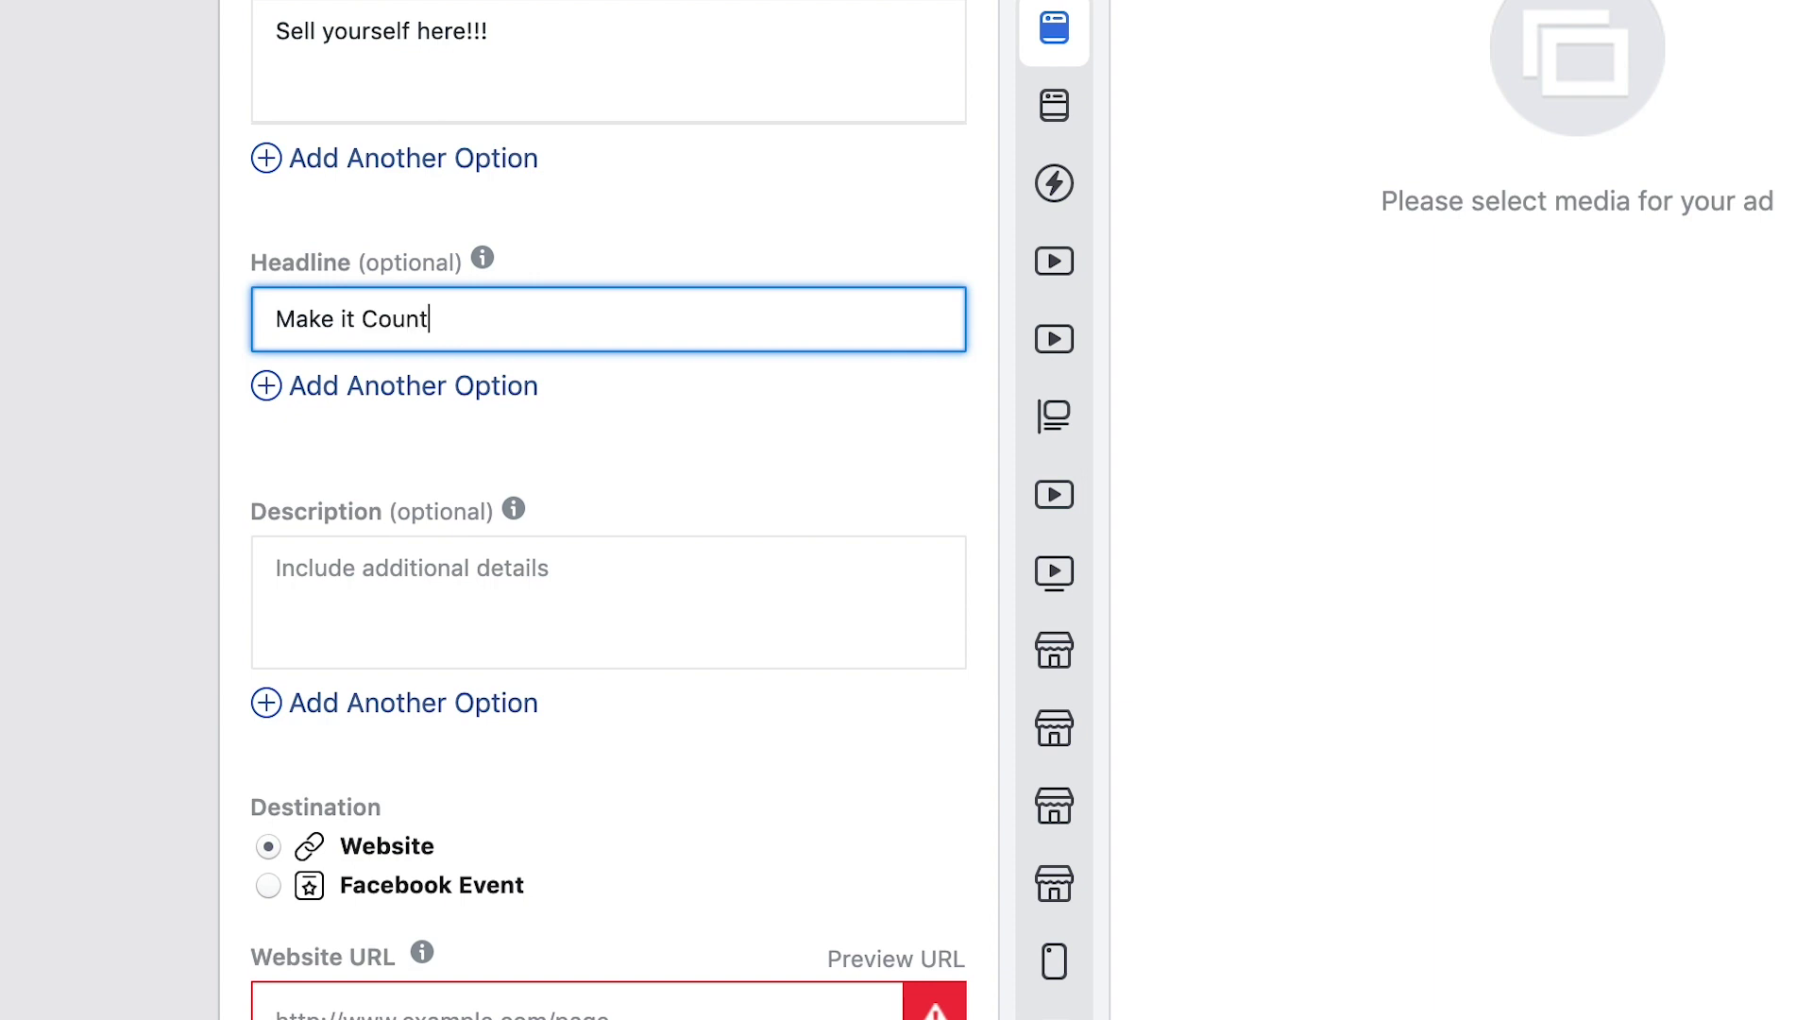
left_click(918, 593)
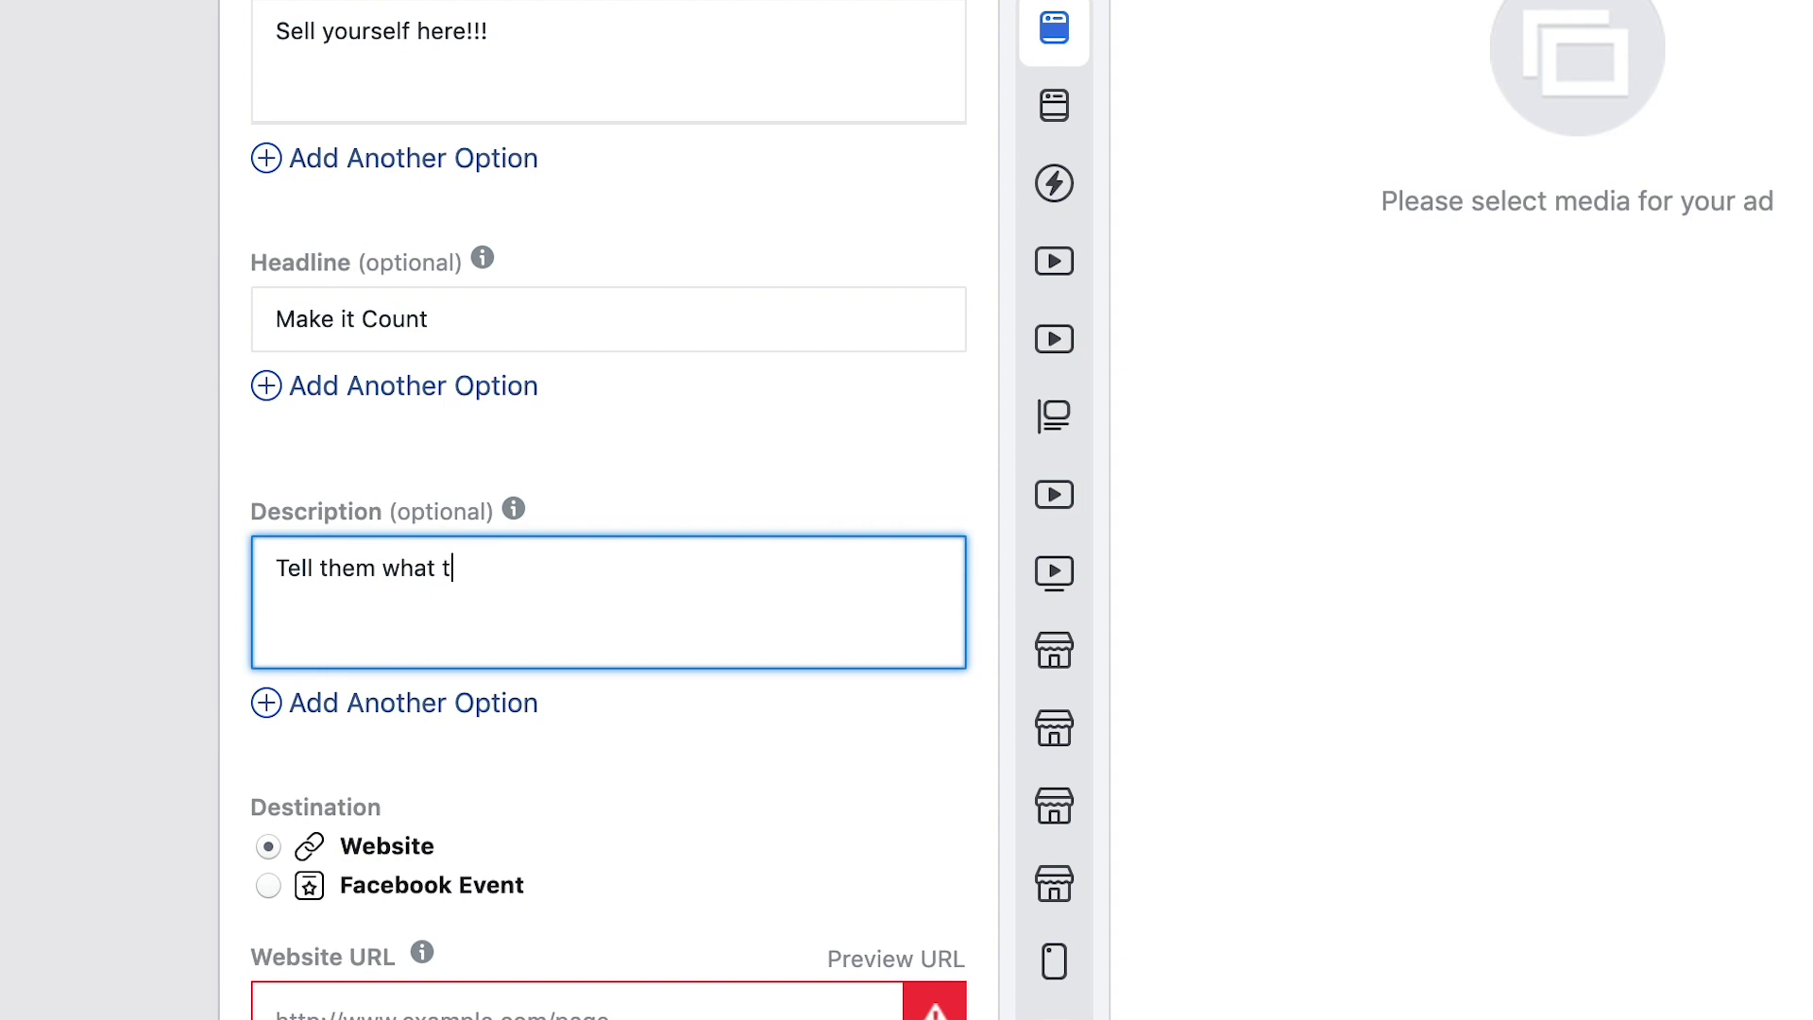
type("o")
Set the ad's call to action to Shop Now
scroll(382, 800, "down", 5)
scroll(330, 724, "down", 2)
scroll(331, 723, "down", 2)
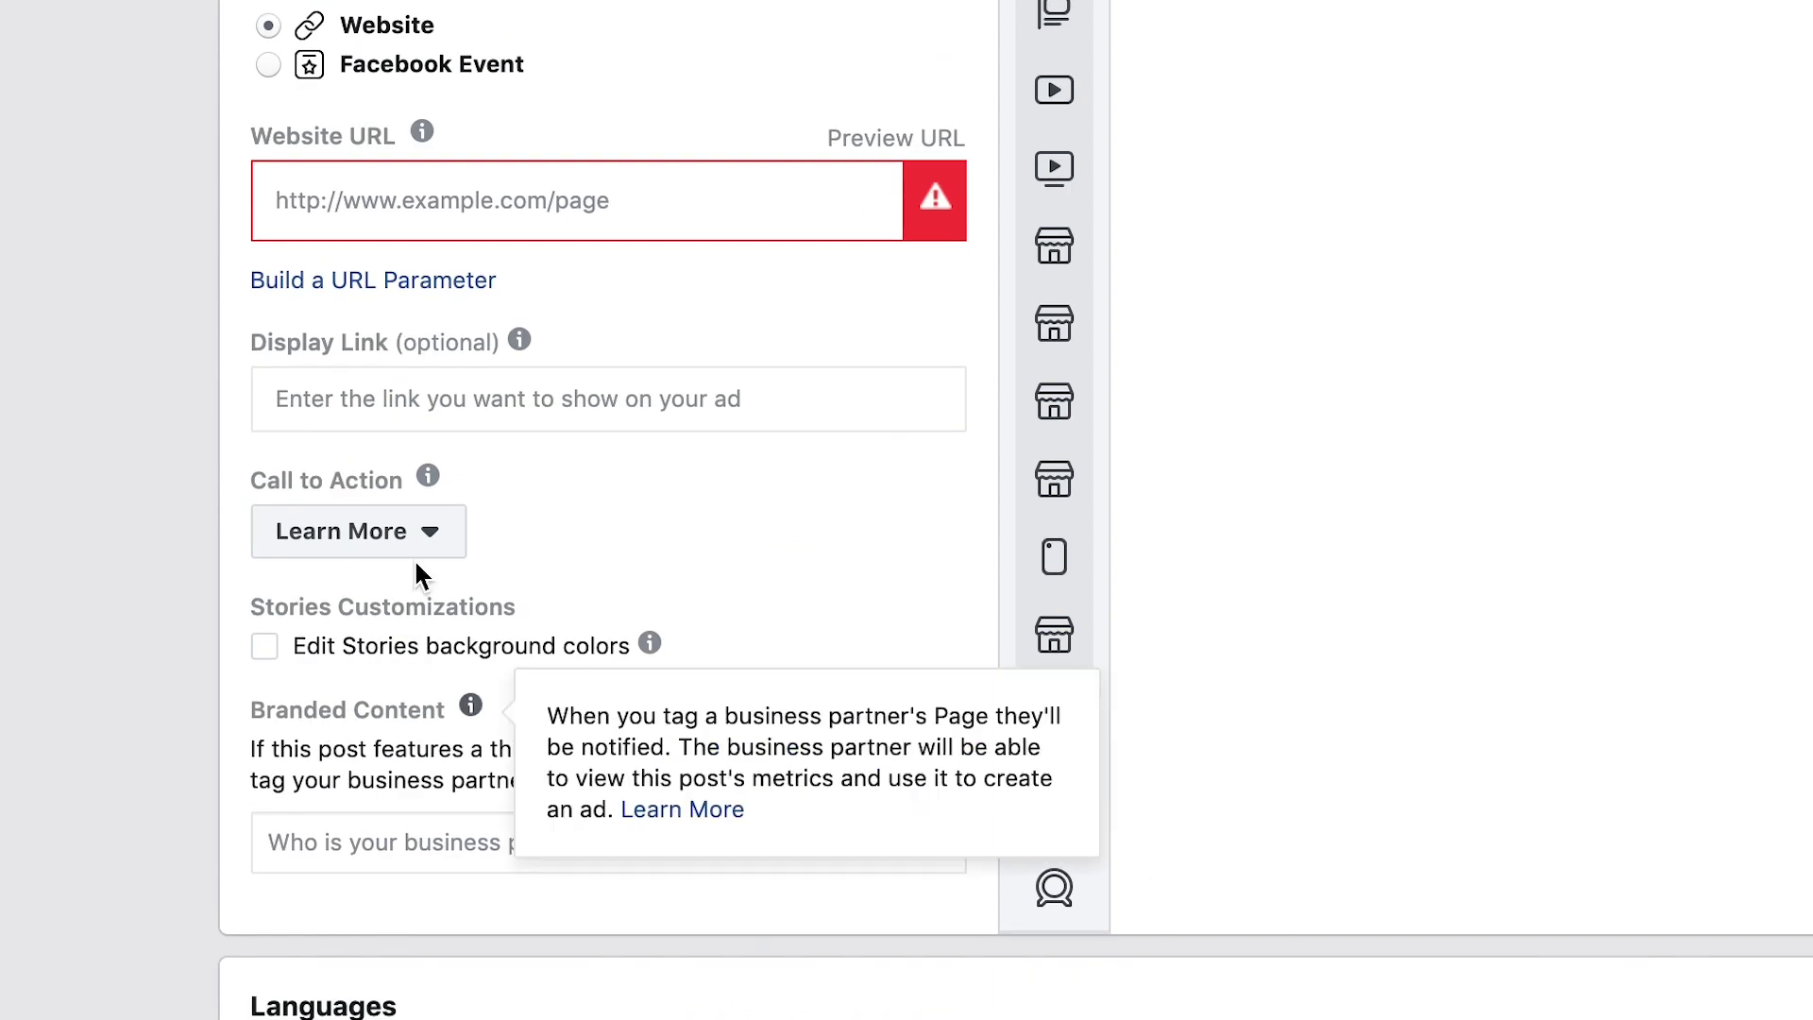
left_click(423, 551)
left_click(344, 812)
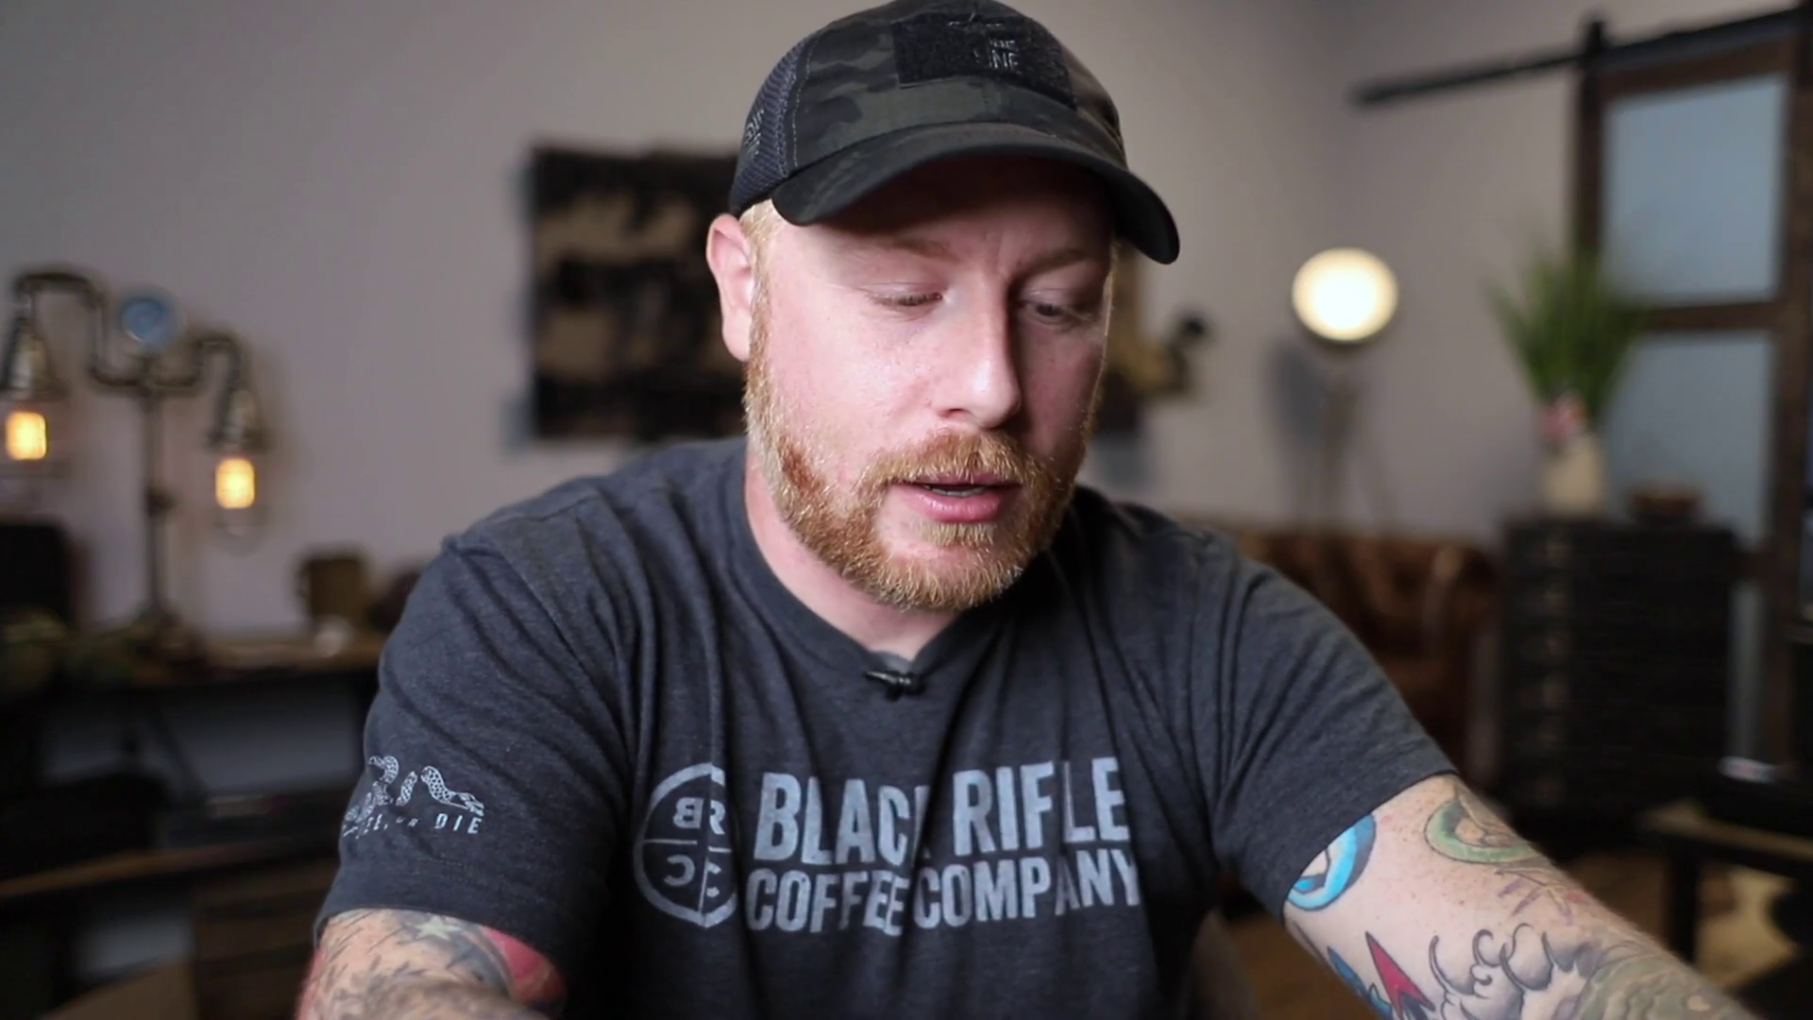